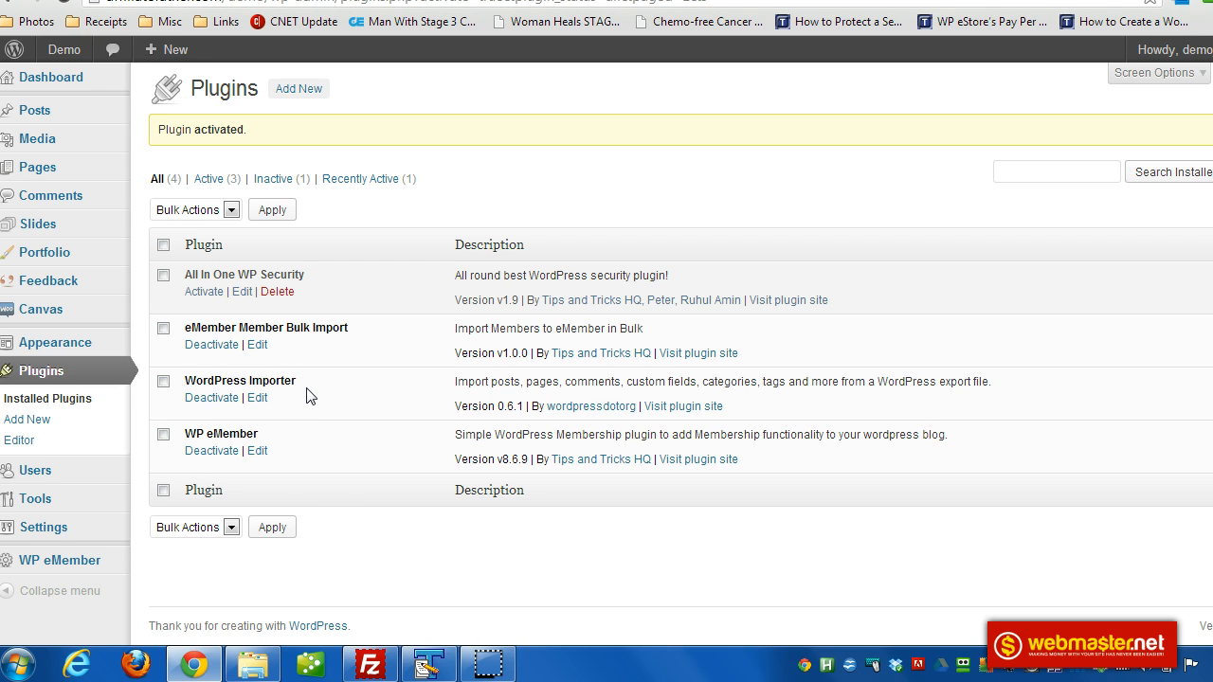
# Switch to FileZilla and open the demo site's wp-content/plugins folder on the remote server
pyautogui.click(370, 665)
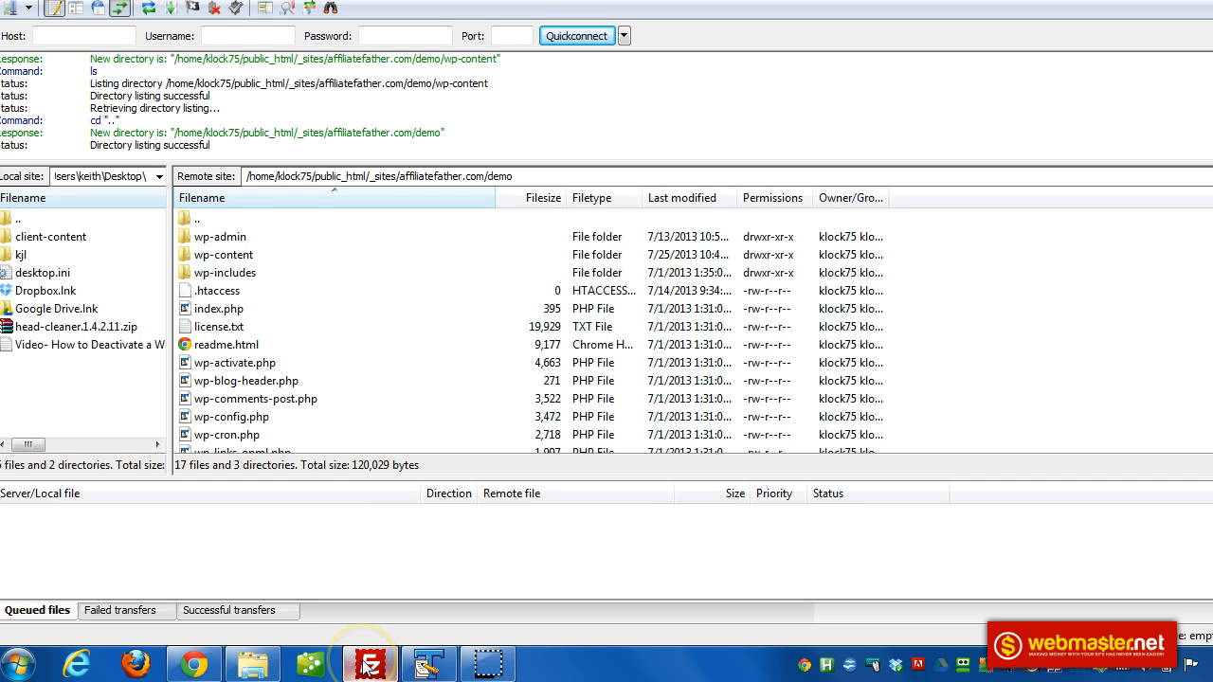
pyautogui.doubleClick(220, 257)
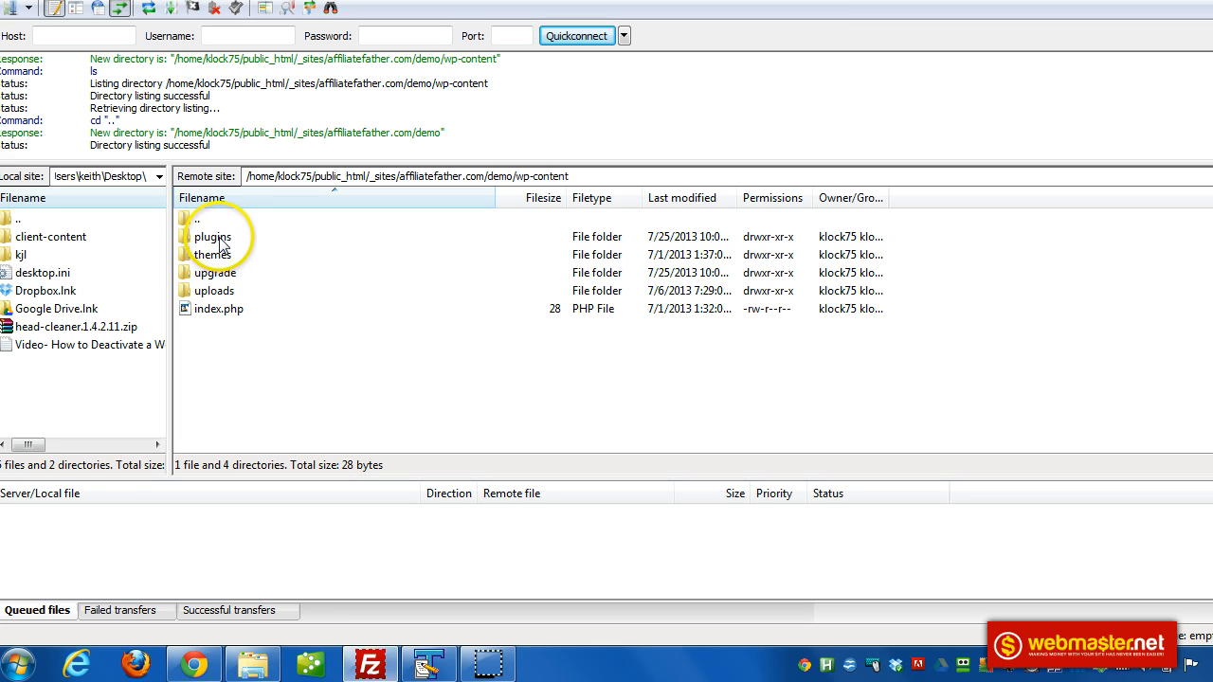
pyautogui.click(215, 239)
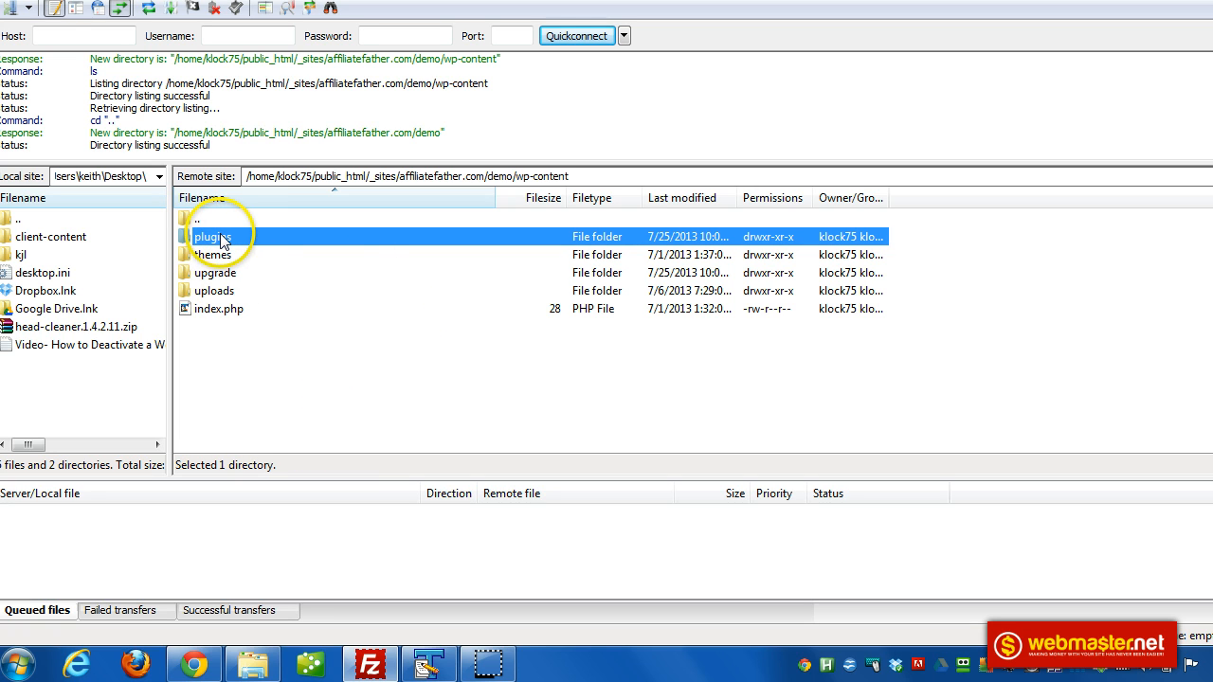
pyautogui.doubleClick(220, 240)
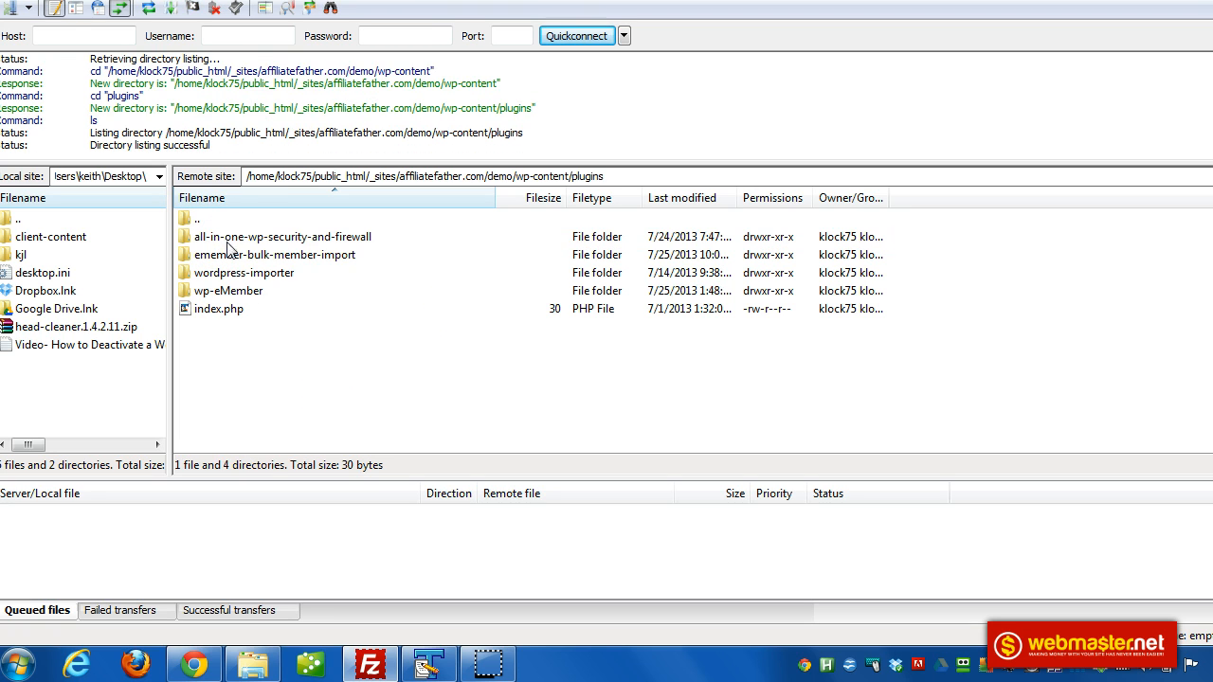
# Rename the remote wordpress-importer plugin folder as wordpress-importer-1
pyautogui.click(237, 276)
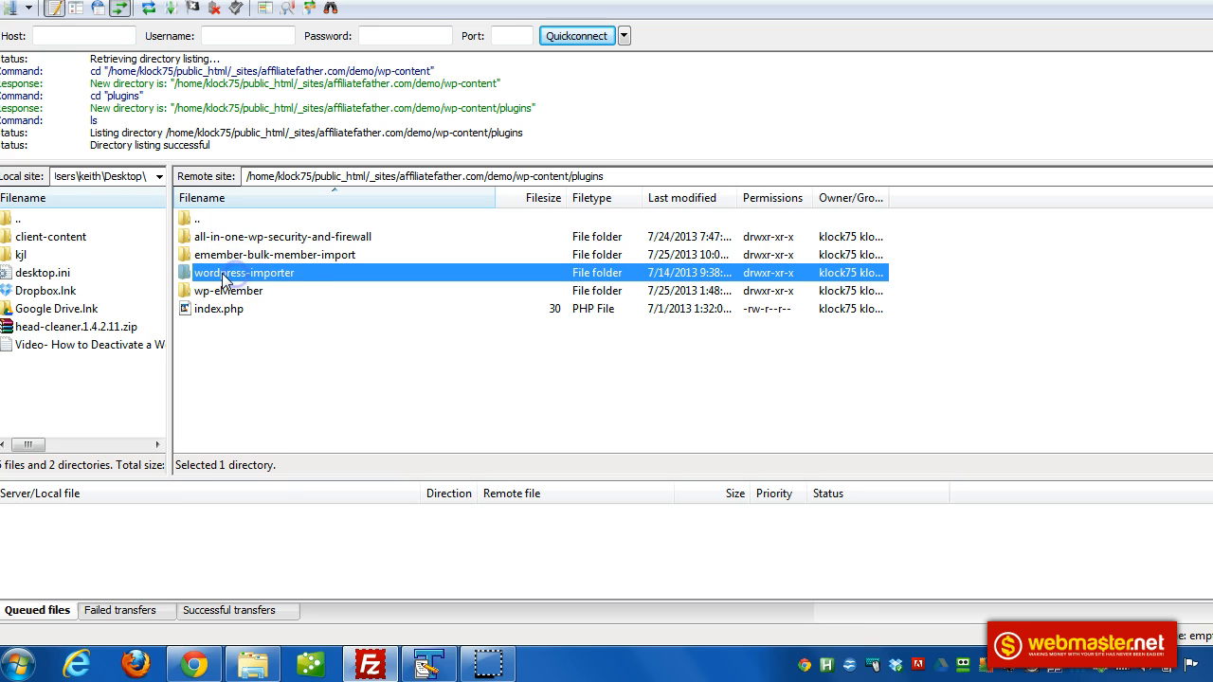
pyautogui.click(275, 273)
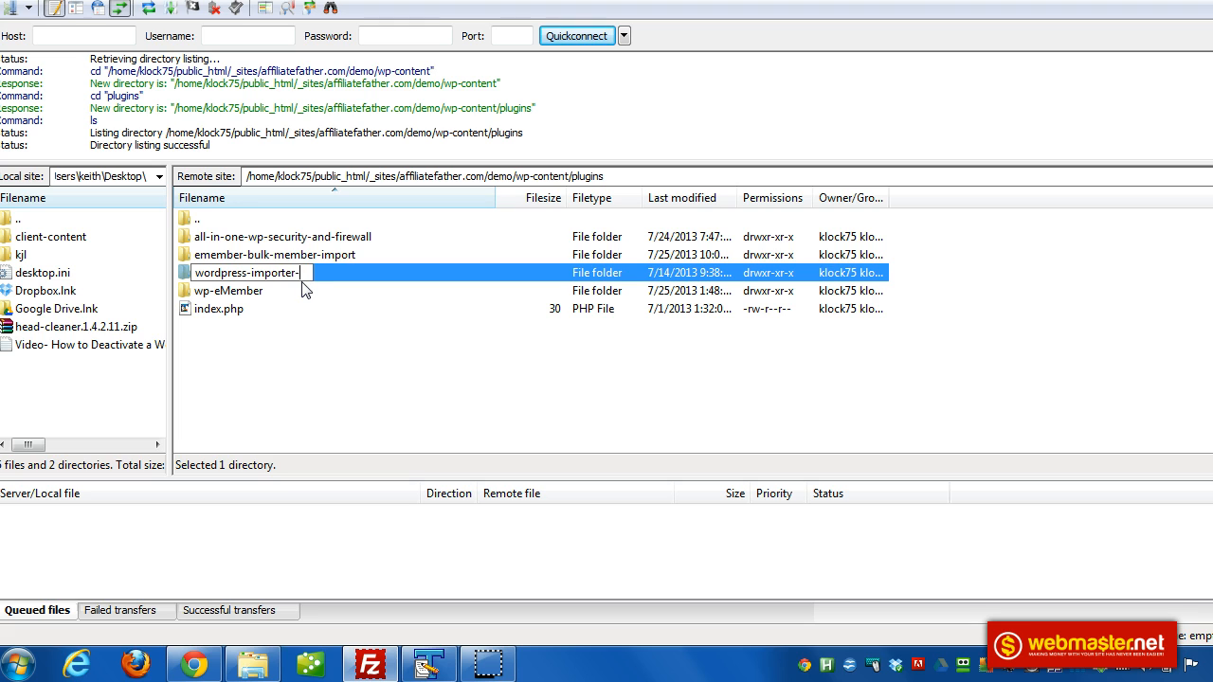
pyautogui.click(304, 301)
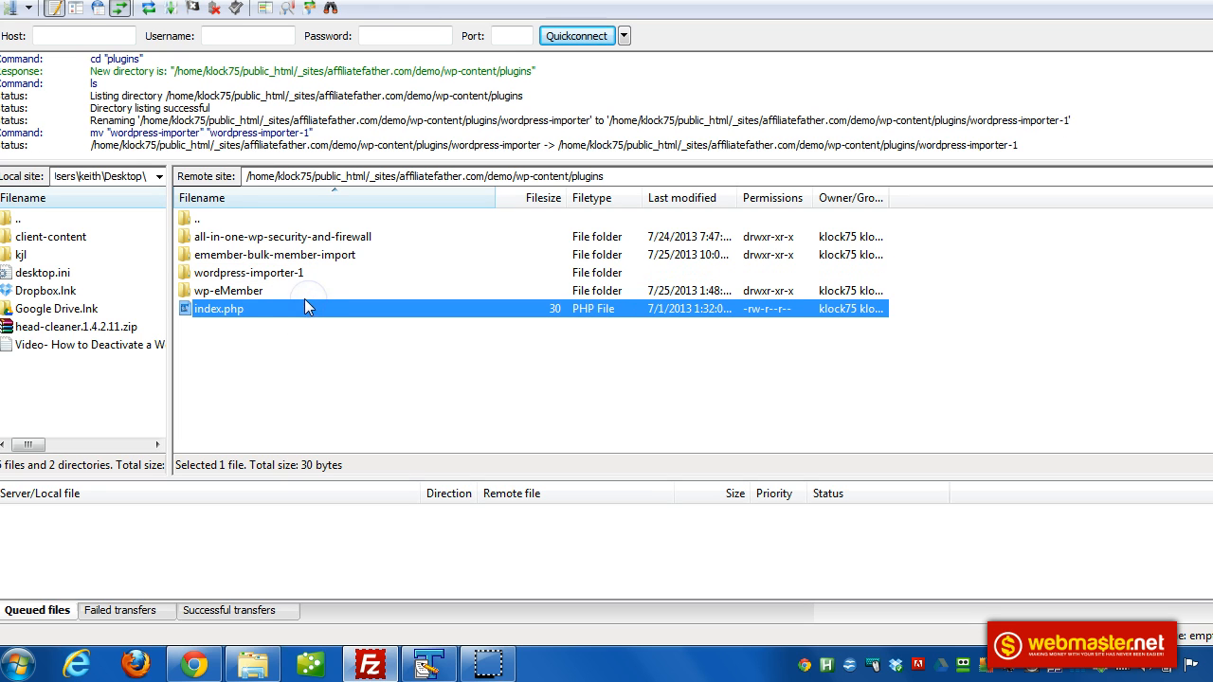
pyautogui.click(274, 273)
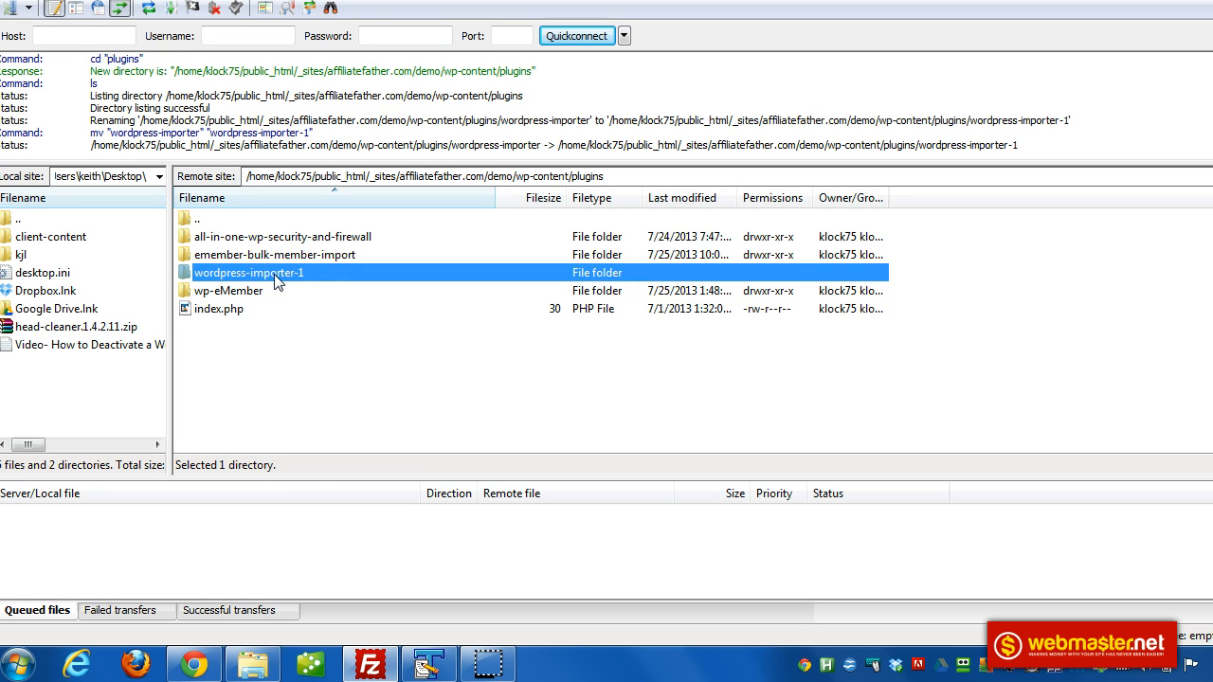
# Switch to WordPress in Chrome, reload the installed plugins list and examine the notice about the WordPress Importer plugin
pyautogui.click(195, 664)
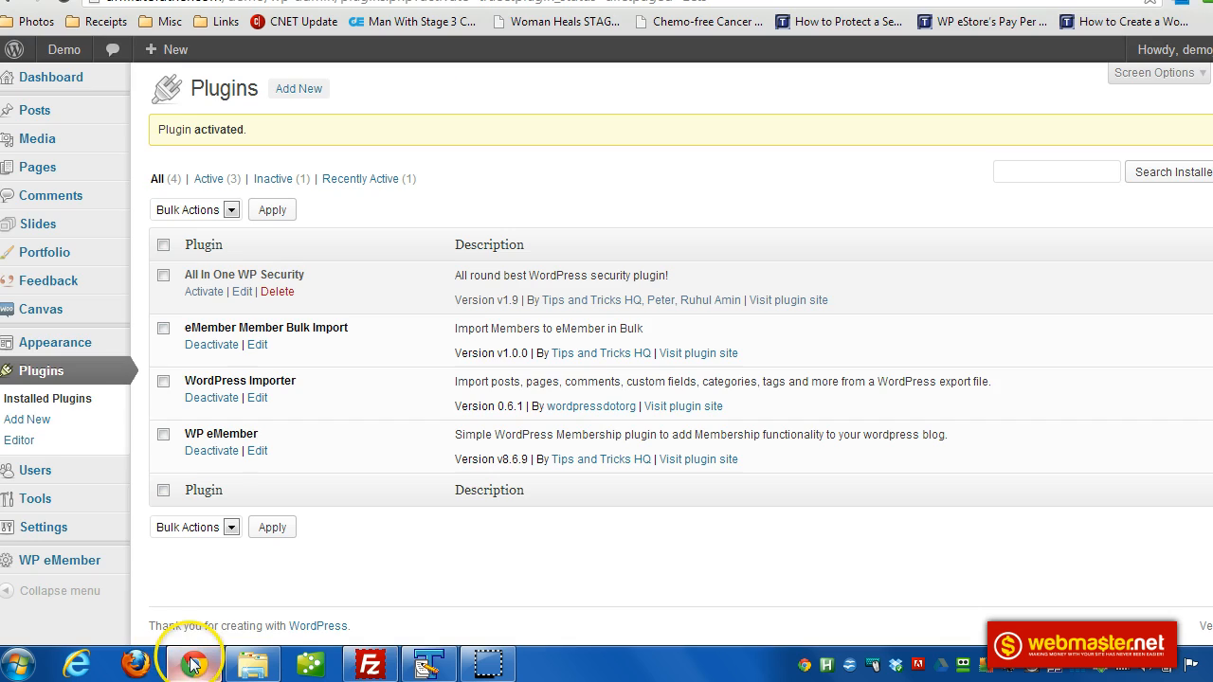
pyautogui.click(56, 401)
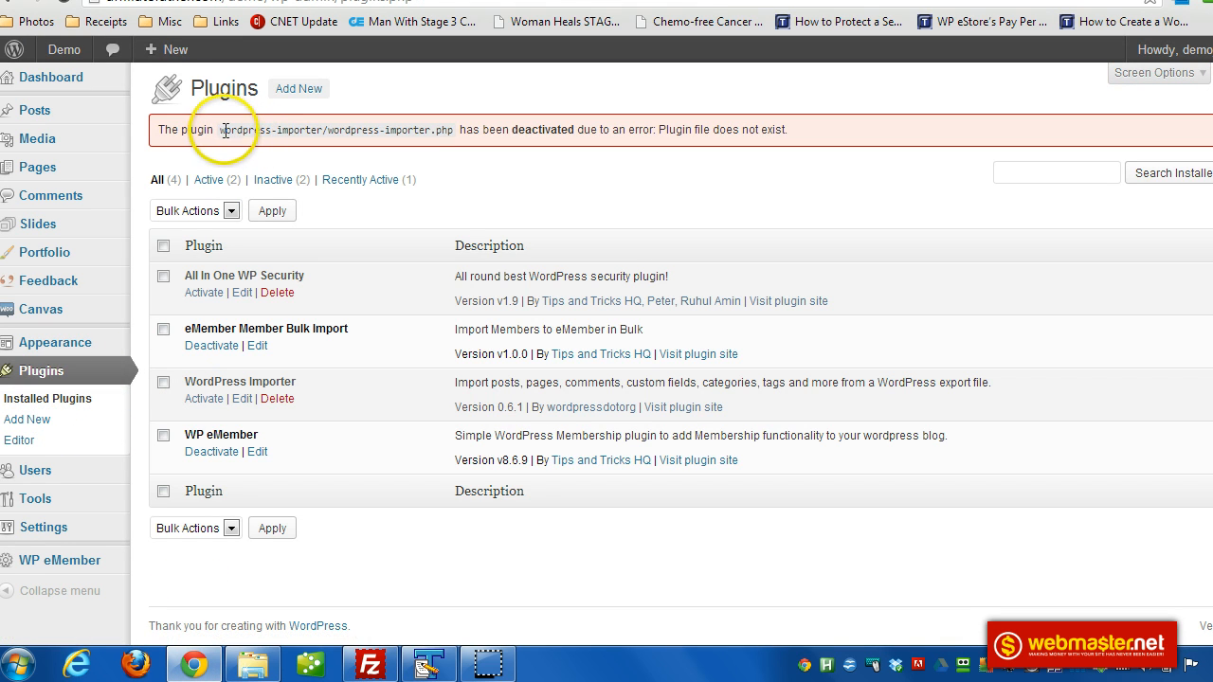
pyautogui.moveTo(226, 130); pyautogui.dragTo(447, 135)
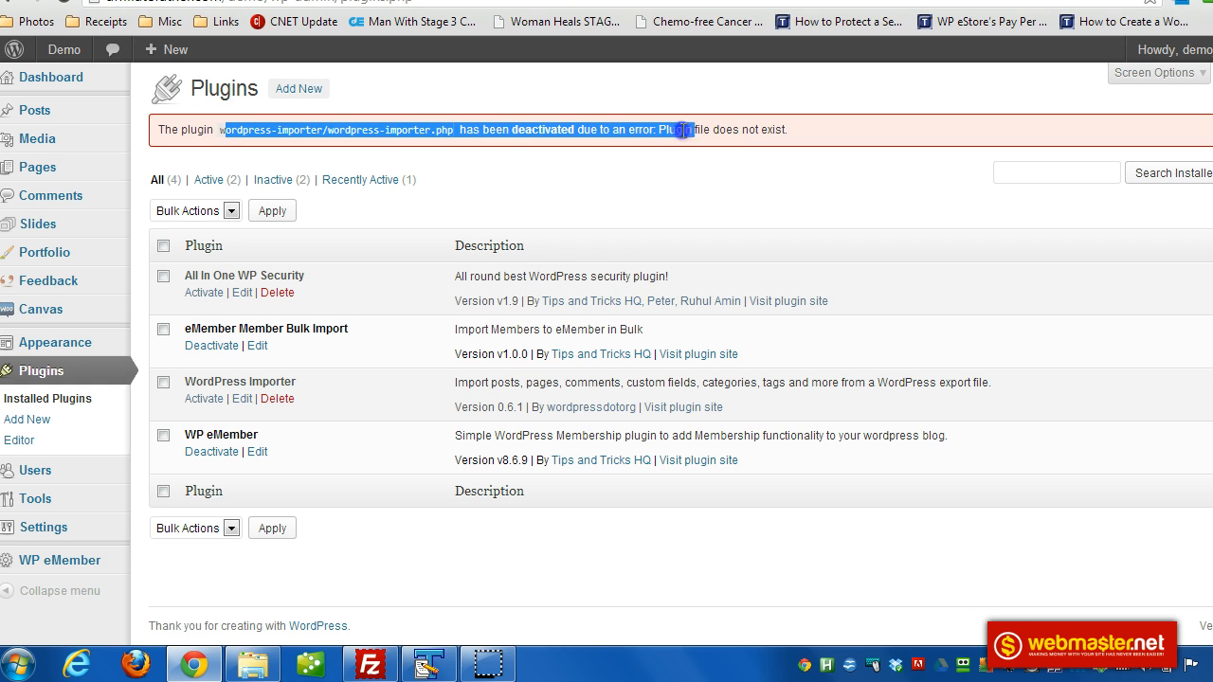
pyautogui.click(722, 130)
pyautogui.moveTo(657, 130); pyautogui.dragTo(759, 130)
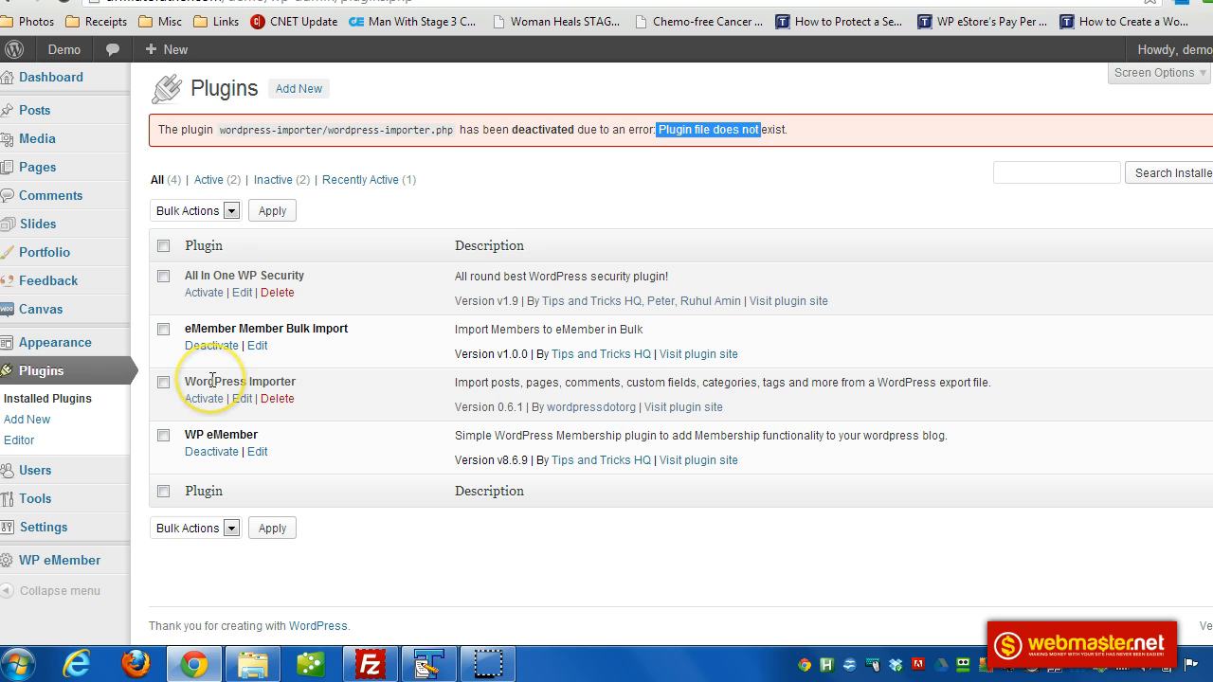
# Switch to FileZilla and rename the wordpress-importer-1 folder back to wordpress-importer
pyautogui.click(370, 663)
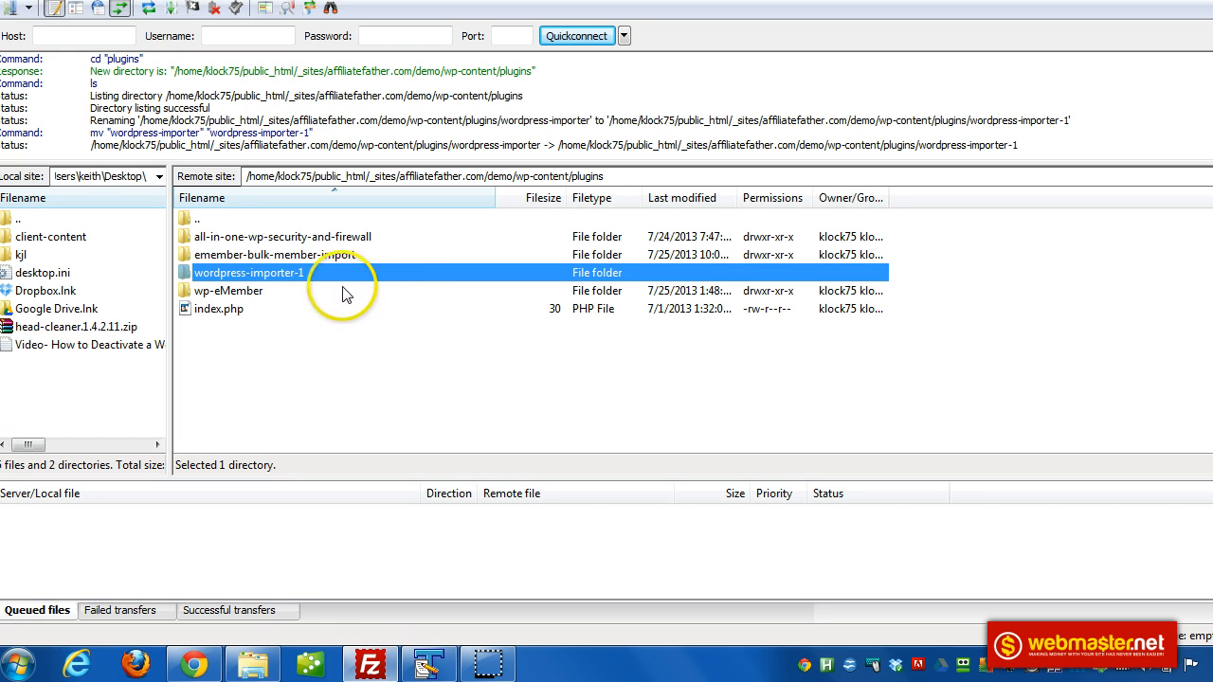
pyautogui.click(287, 276)
pyautogui.click(305, 272)
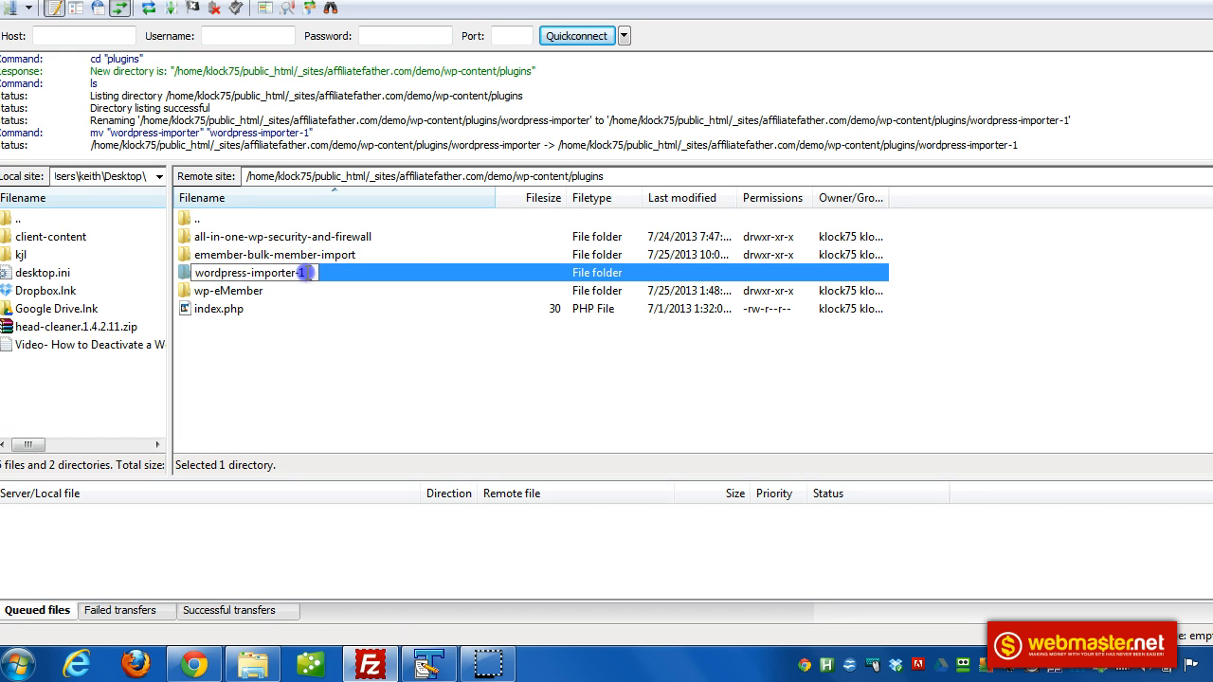
pyautogui.click(374, 308)
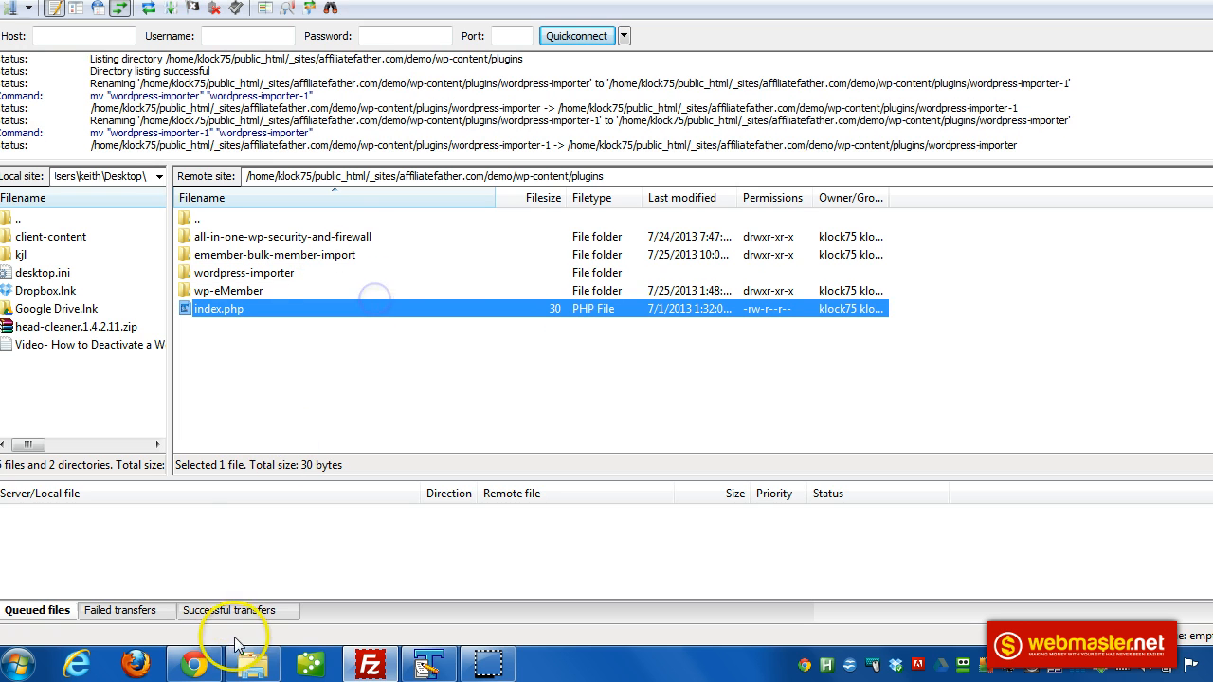
# Switch to WordPress in Chrome, reload the installed plugins list and activate the WordPress Importer plugin
pyautogui.click(193, 663)
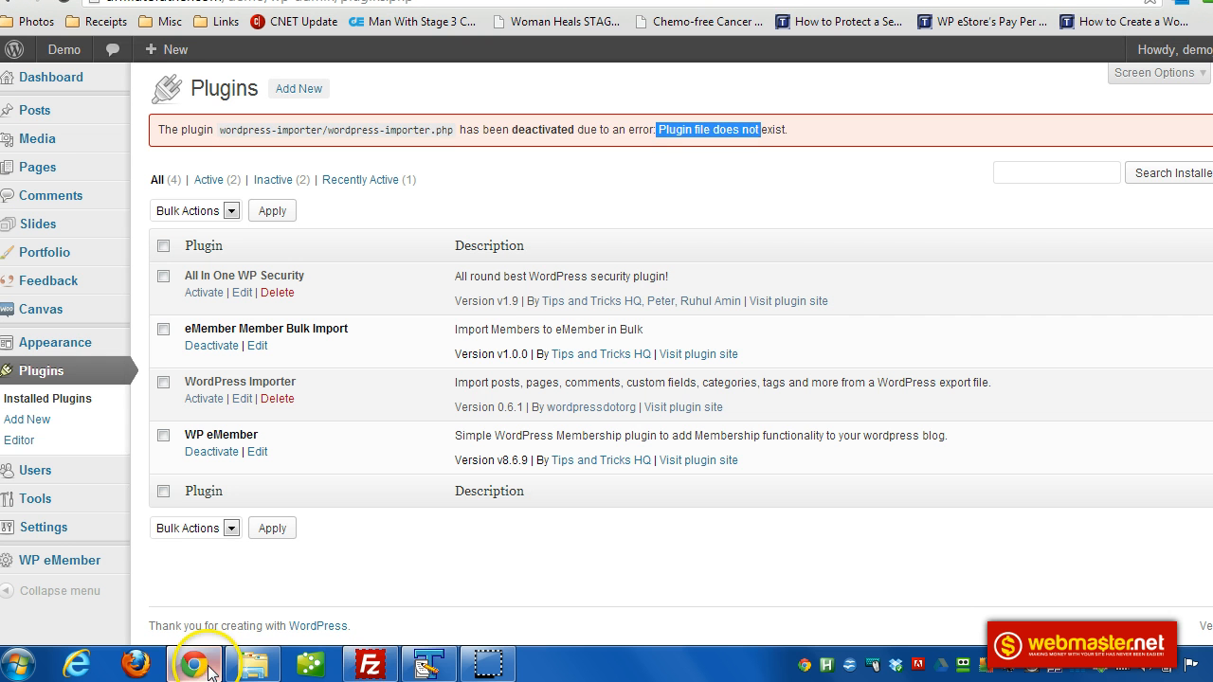
pyautogui.click(54, 401)
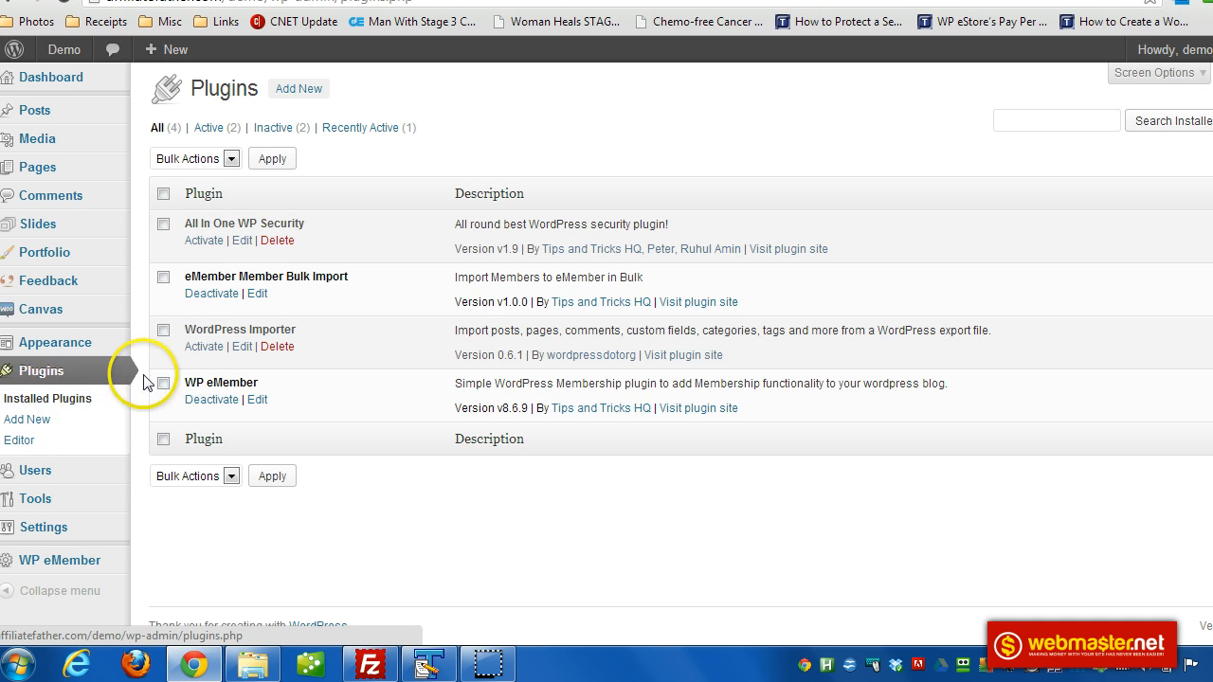
pyautogui.click(204, 346)
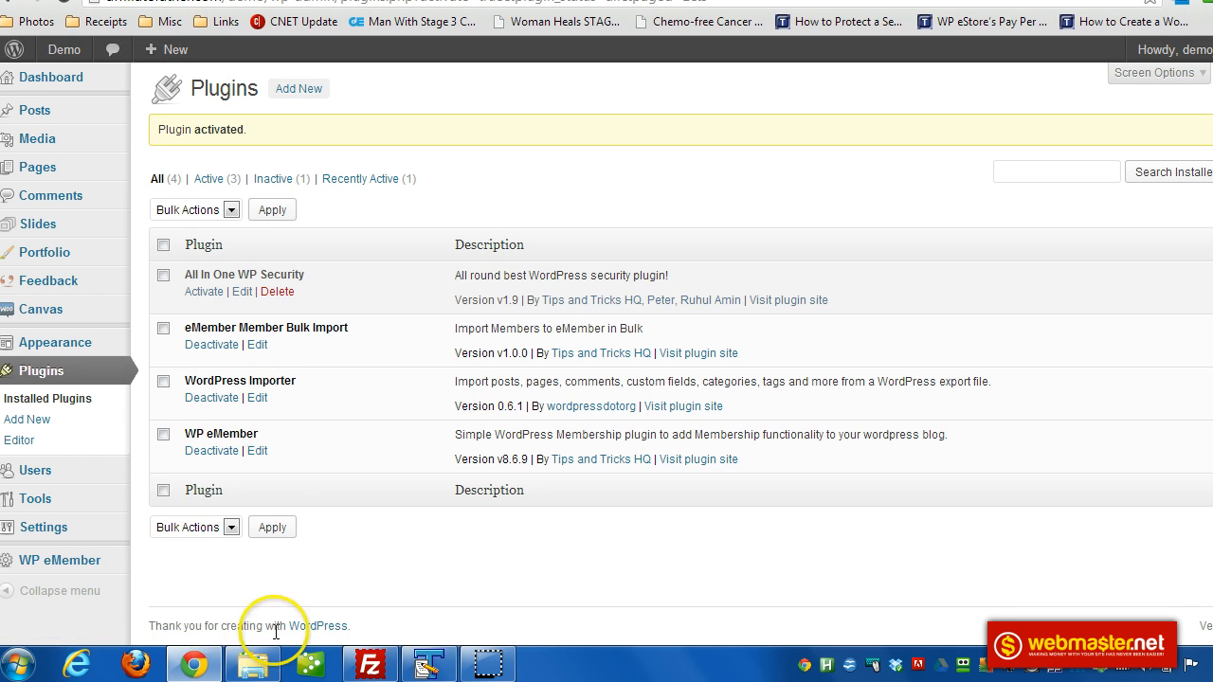
# Switch to the HostGator control panel window and open its File Manager
pyautogui.click(196, 671)
pyautogui.click(196, 671)
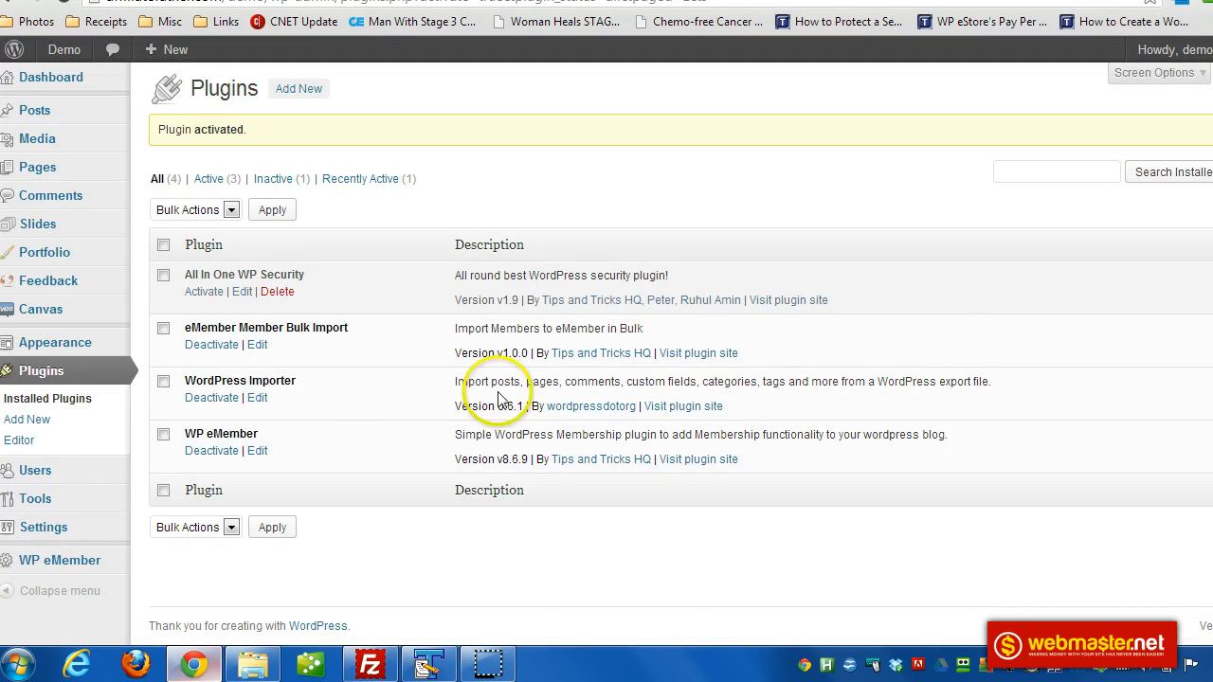
pyautogui.click(567, 67)
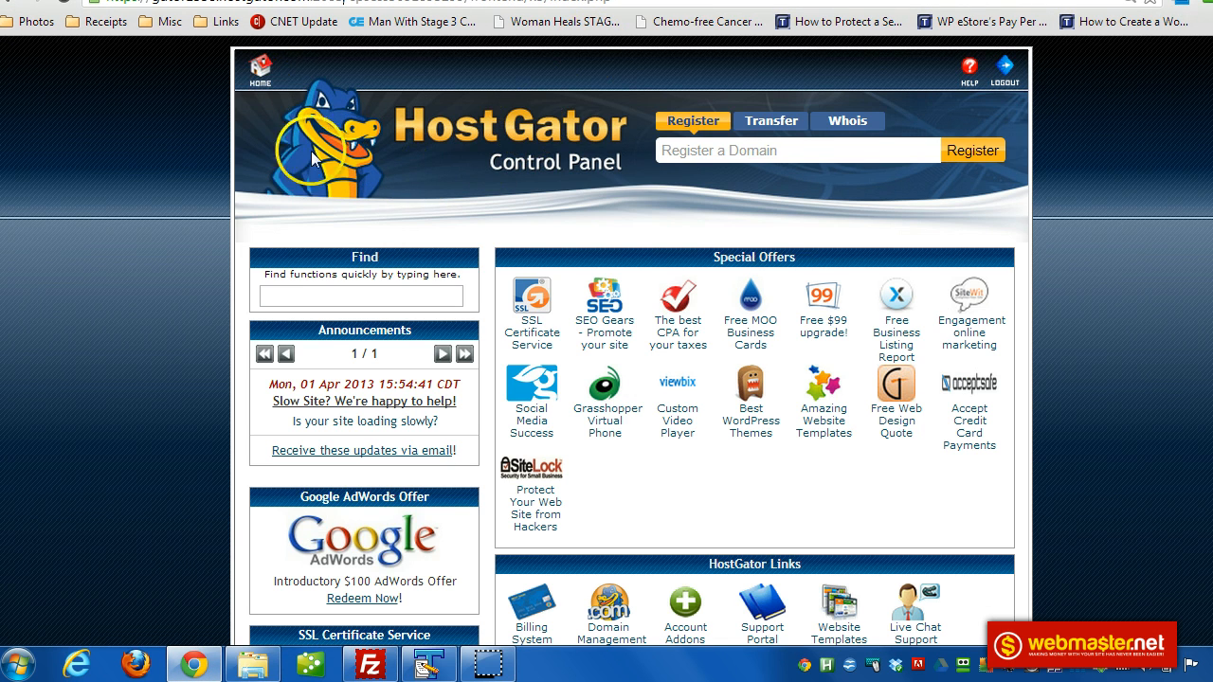
pyautogui.scroll(-3, 550, 285)
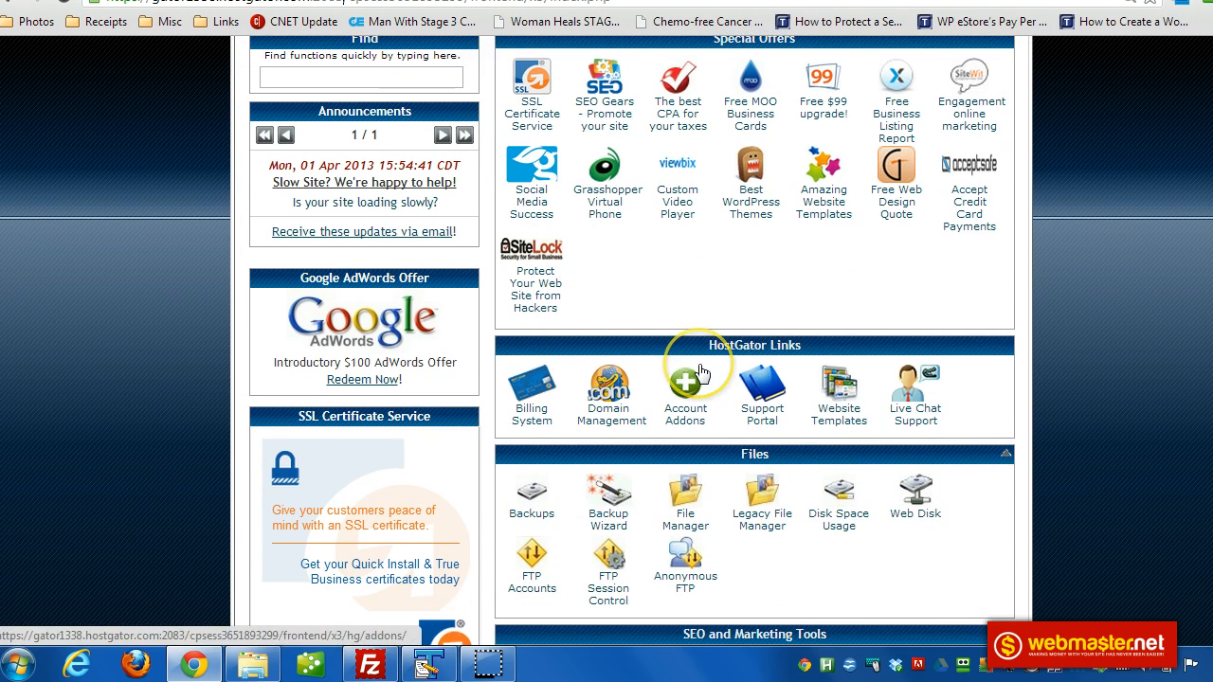
pyautogui.scroll(-1, 682, 374)
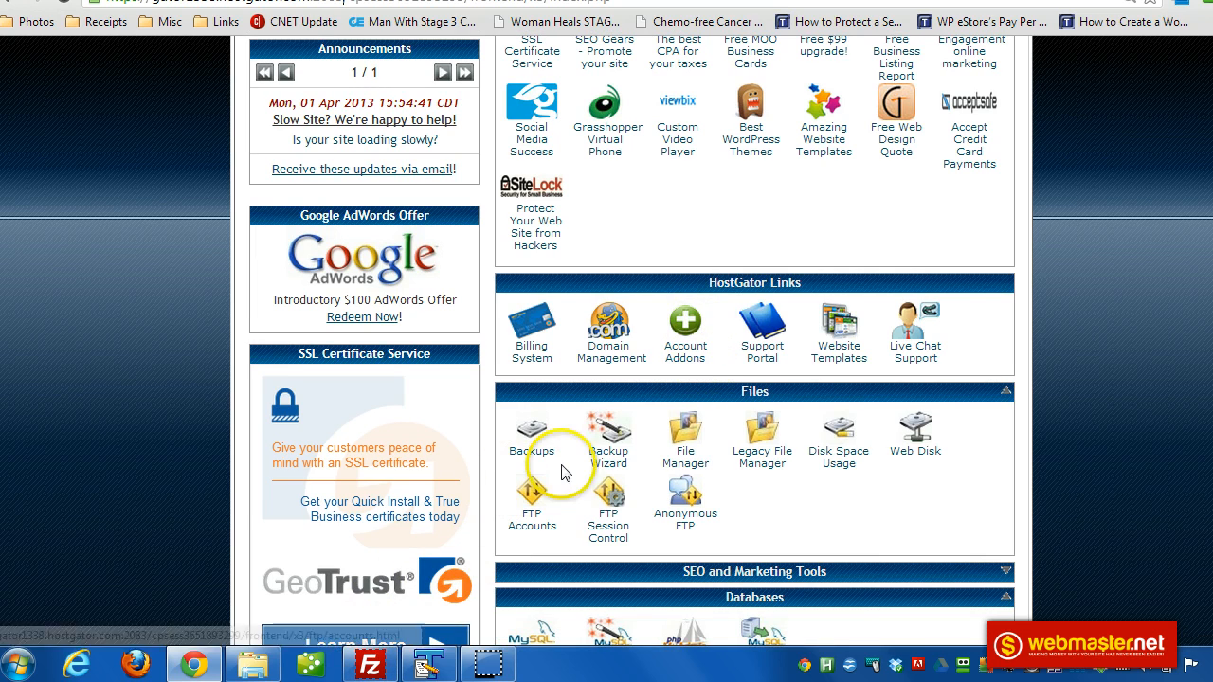
pyautogui.click(684, 445)
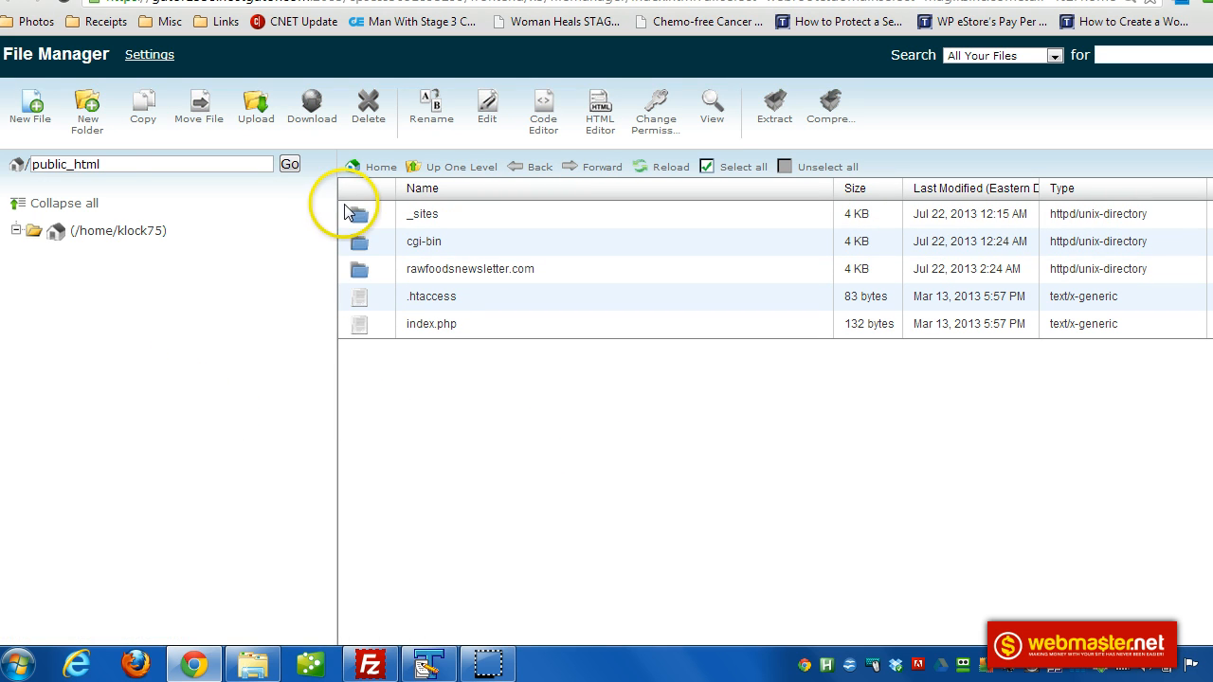
# Browse from public_html through _sites/affiliatefather.com/demo to the wp-content/plugins folder
pyautogui.doubleClick(362, 216)
pyautogui.doubleClick(367, 220)
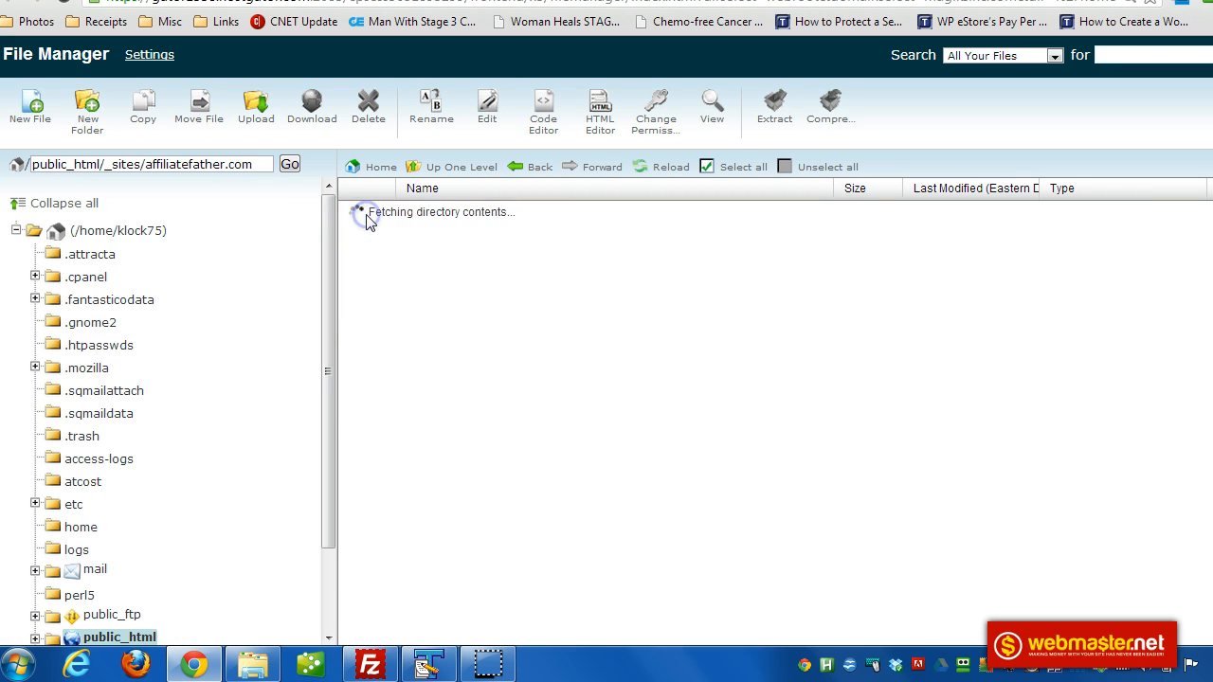
pyautogui.doubleClick(362, 220)
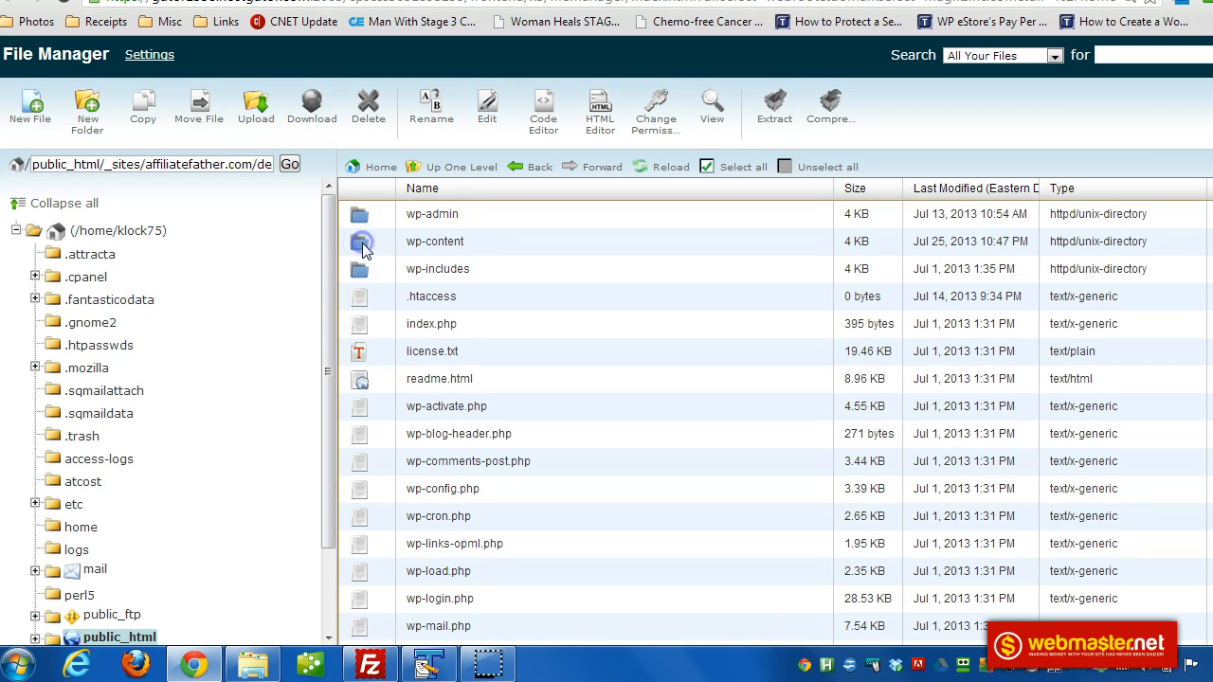
pyautogui.doubleClick(363, 244)
pyautogui.doubleClick(360, 218)
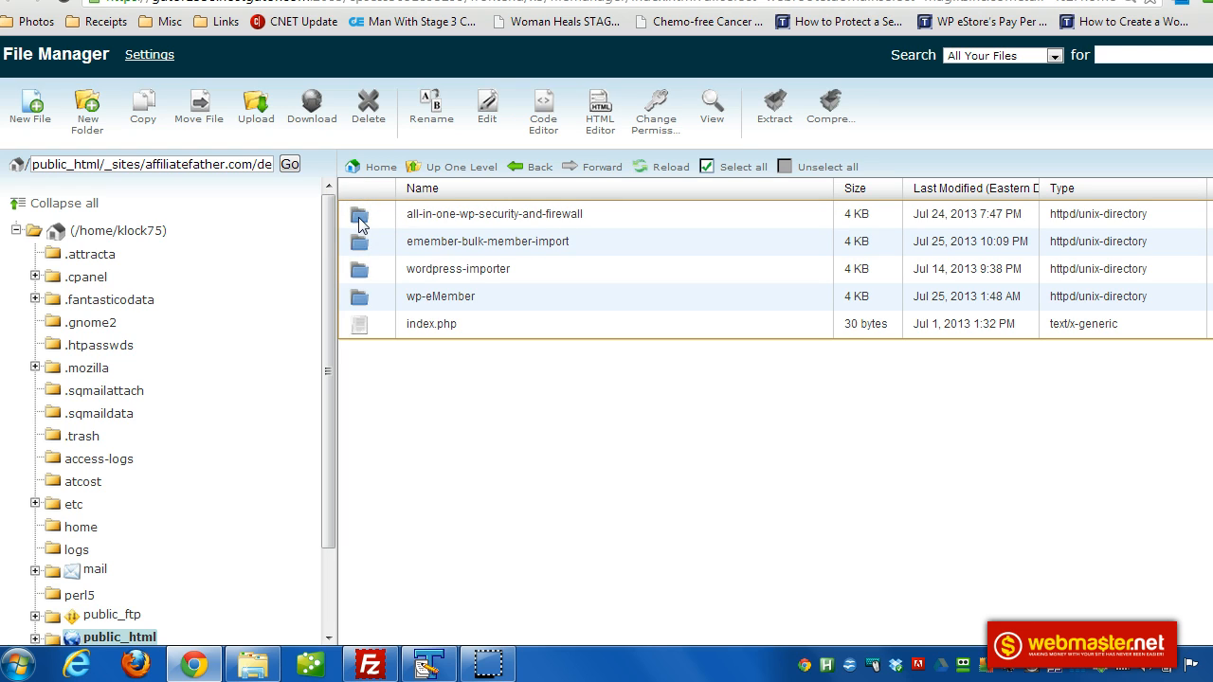
# Rename the wordpress-importer plugin folder as wordpress-importery
pyautogui.click(365, 273)
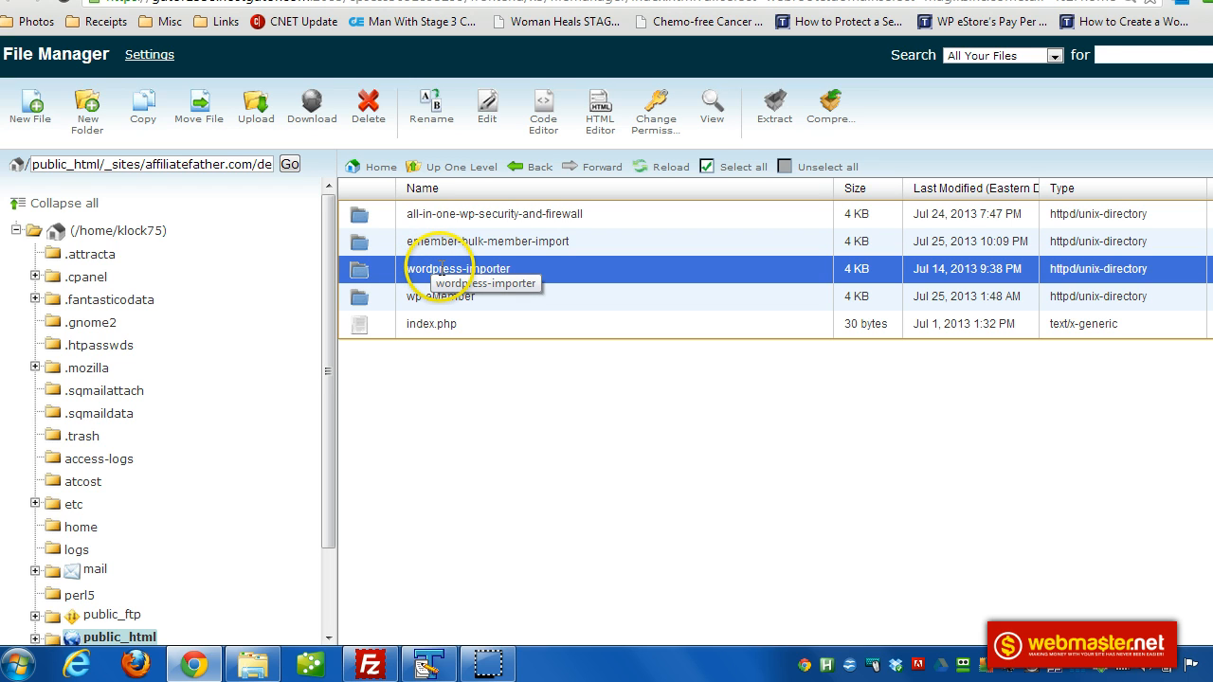
pyautogui.click(431, 106)
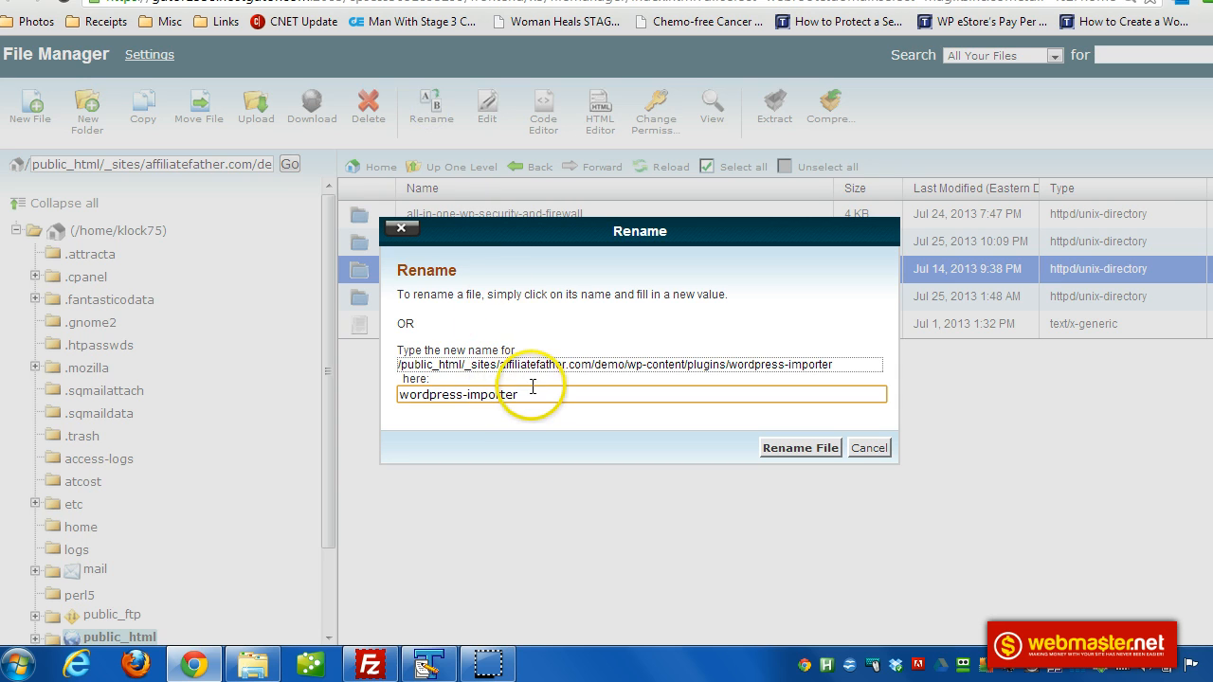
pyautogui.write('y')
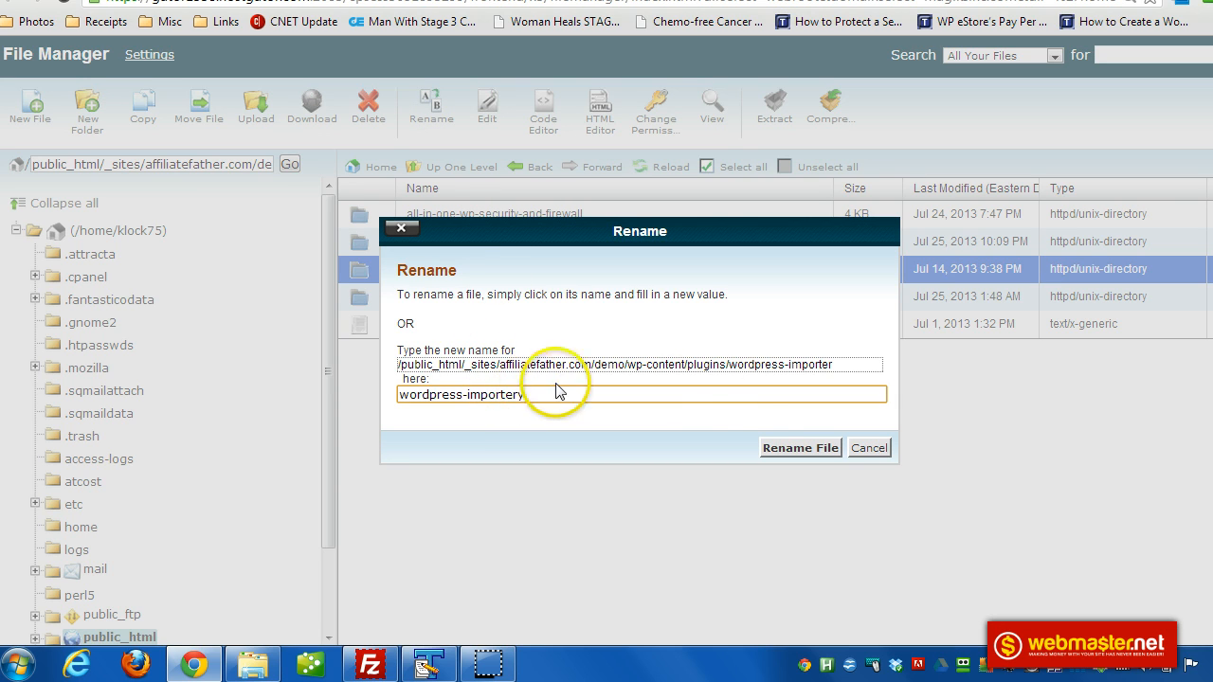
pyautogui.click(775, 446)
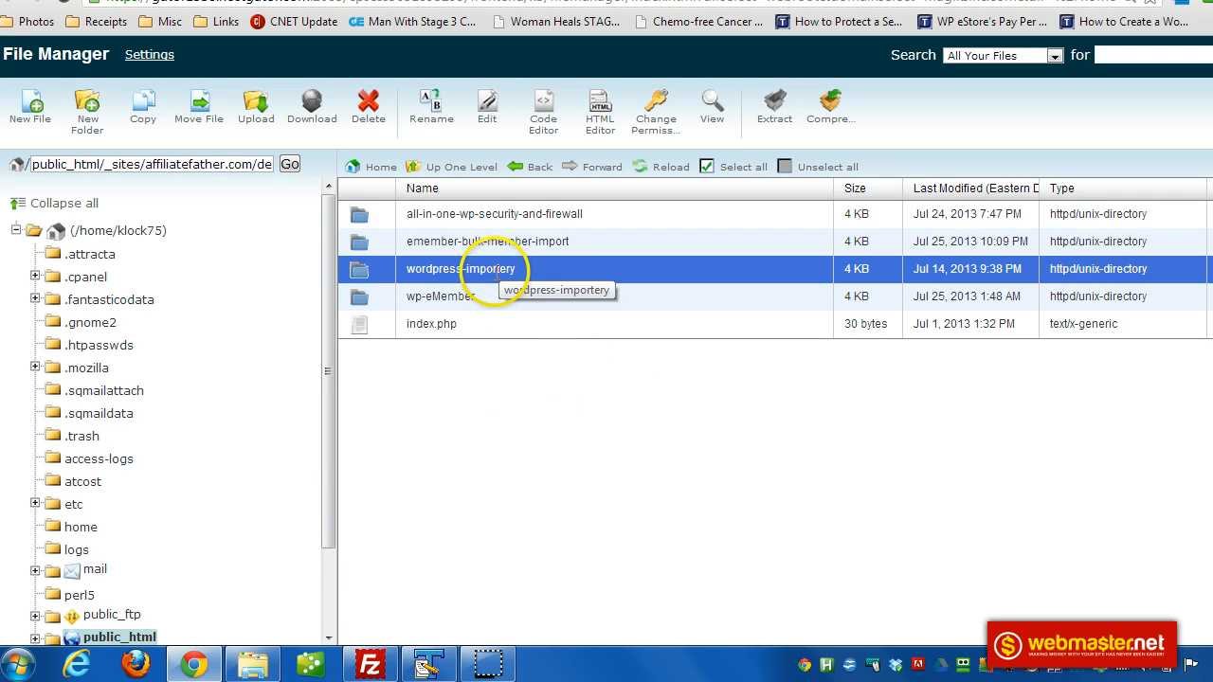
# Switch back to the WordPress admin and reload the installed plugins list to check the WordPress Importer's status
pyautogui.click(199, 672)
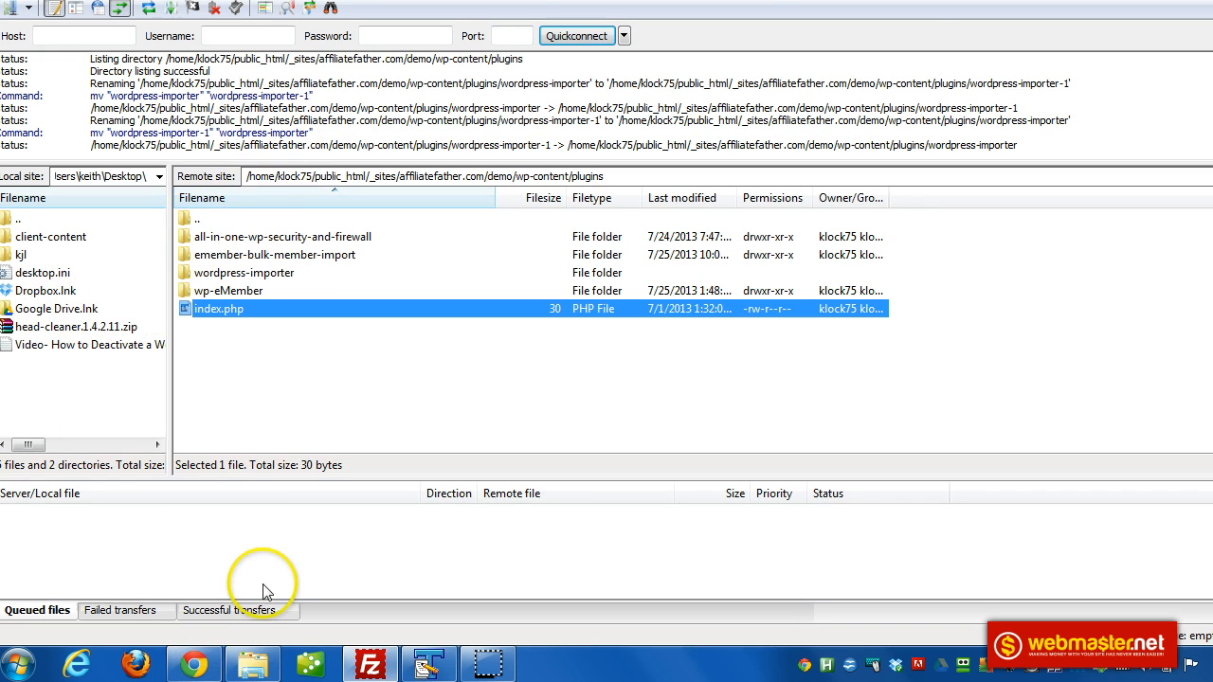
pyautogui.click(199, 663)
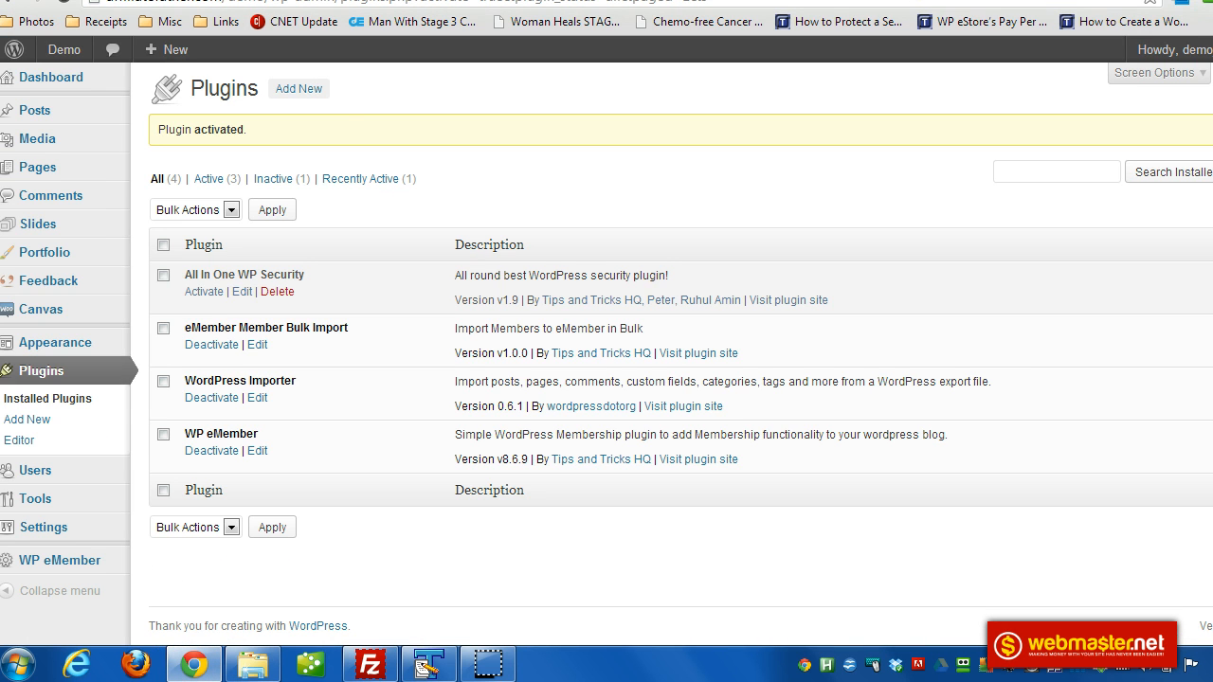
pyautogui.click(45, 399)
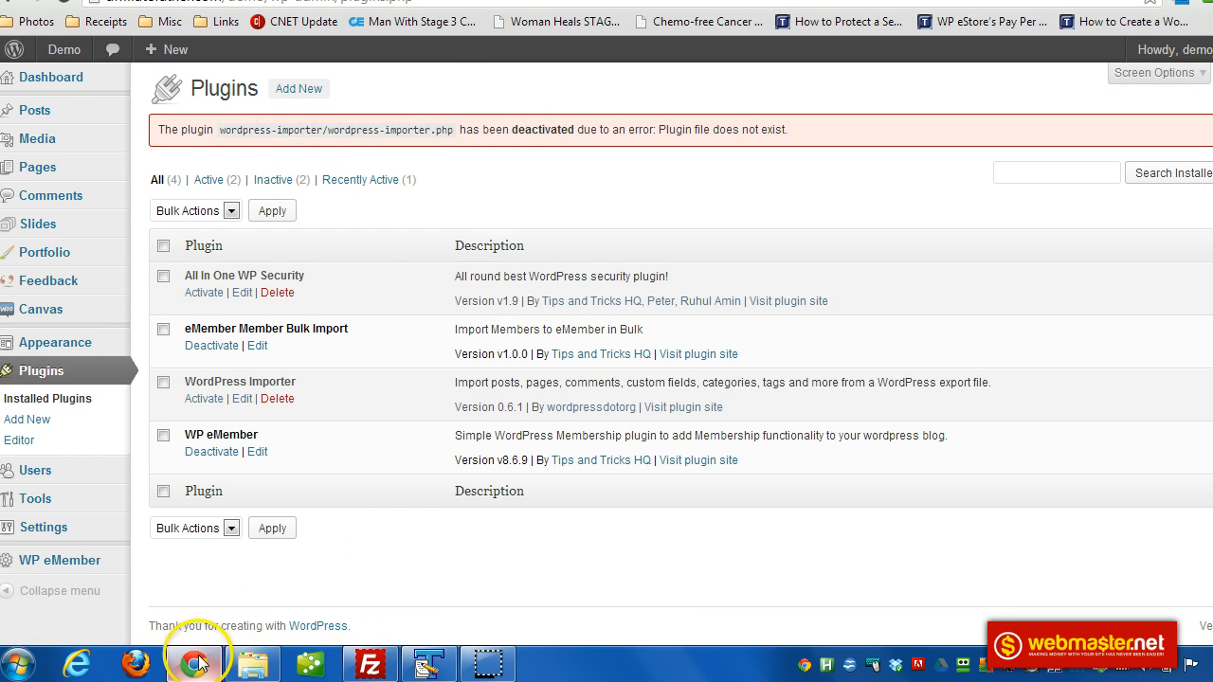
# Switch to FileZilla and close it
pyautogui.click(370, 663)
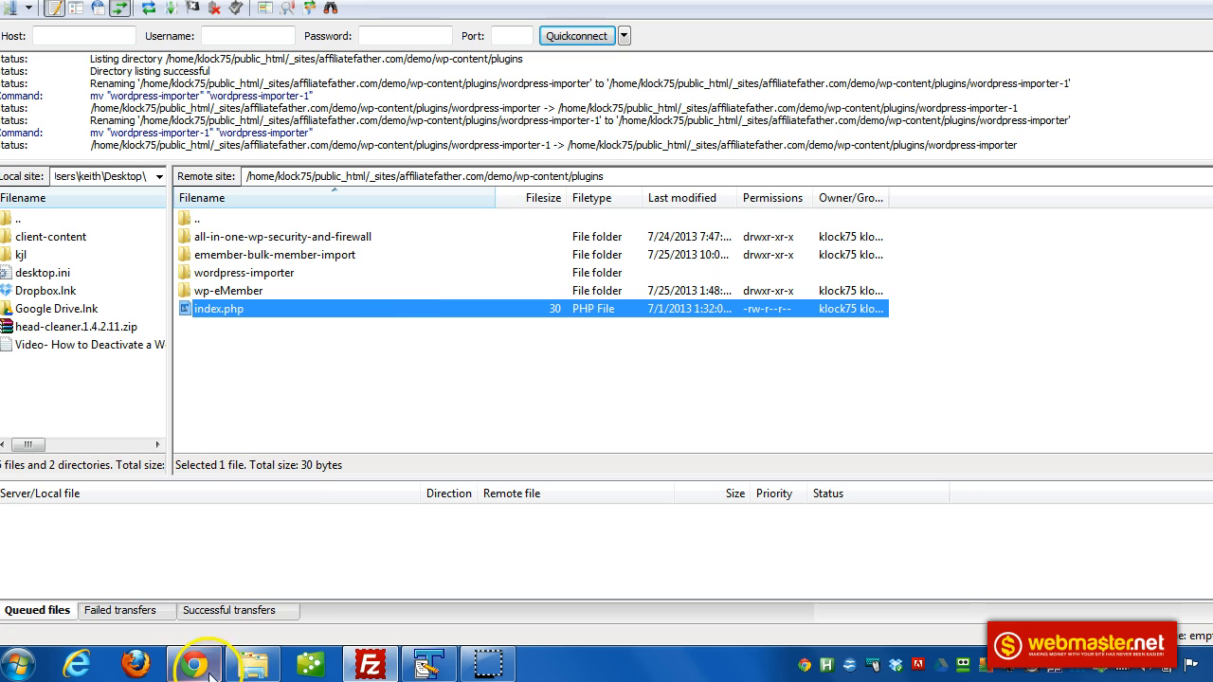
pyautogui.click(1212, 0)
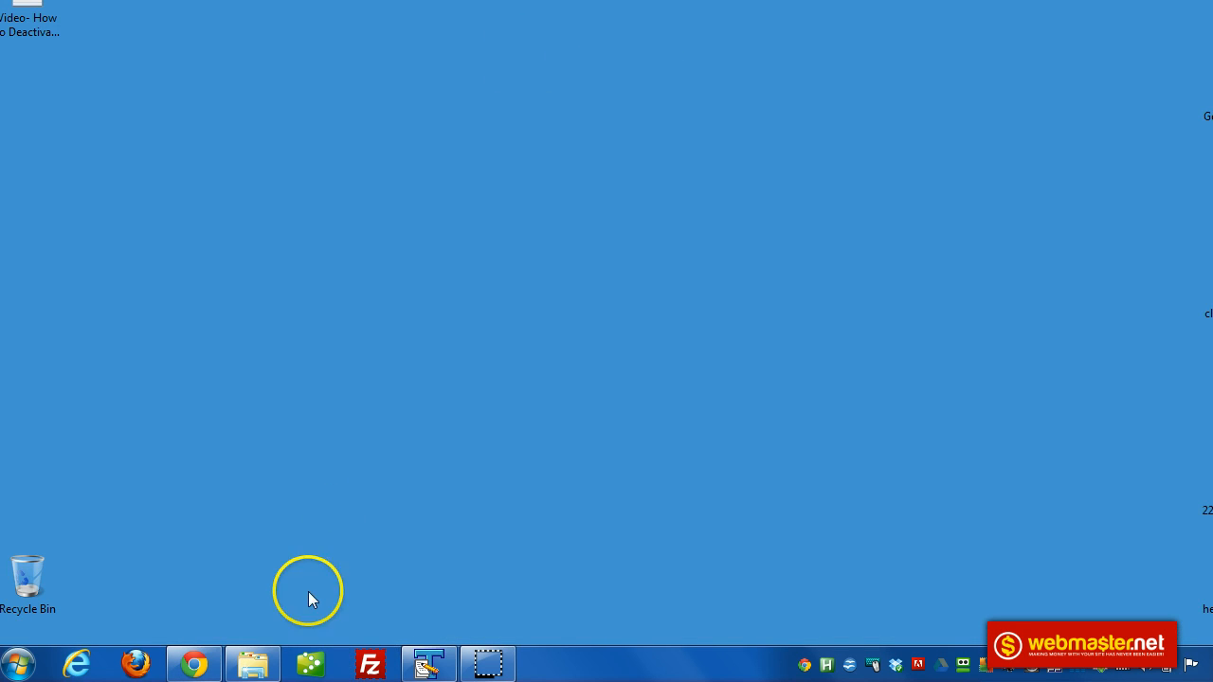
# Switch to the cPanel File Manager in Chrome and rename the wordpress-importery folder as wordpress-importer
pyautogui.click(196, 663)
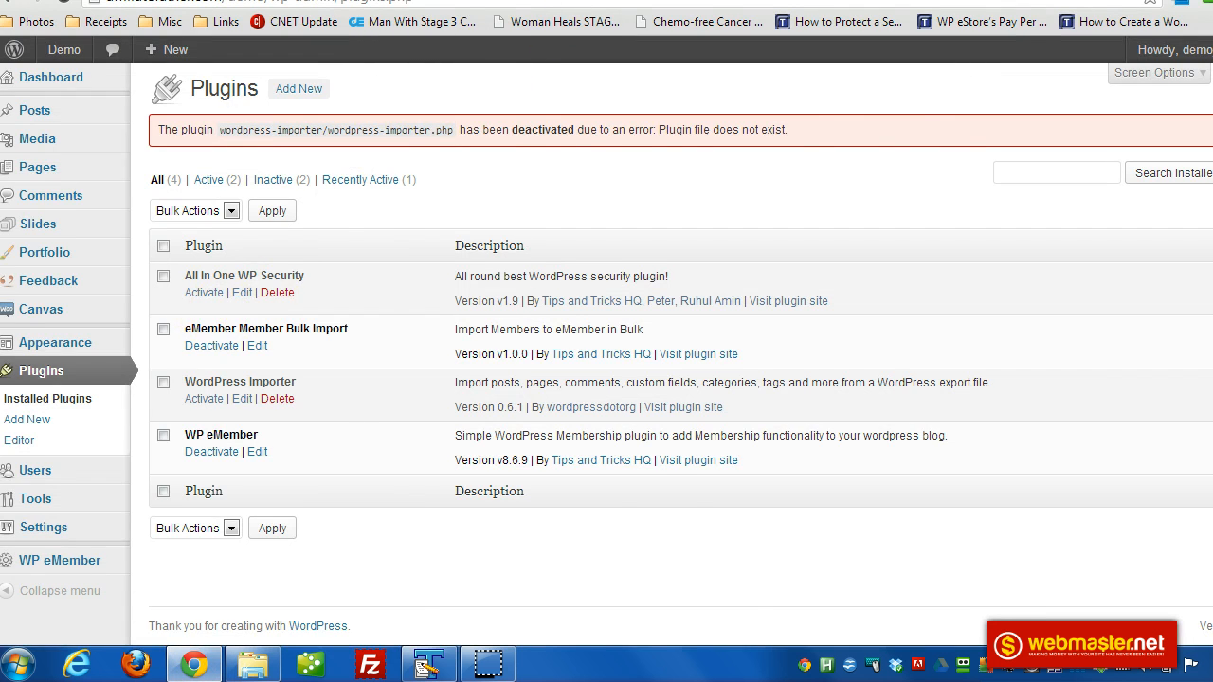
pyautogui.click(407, 0)
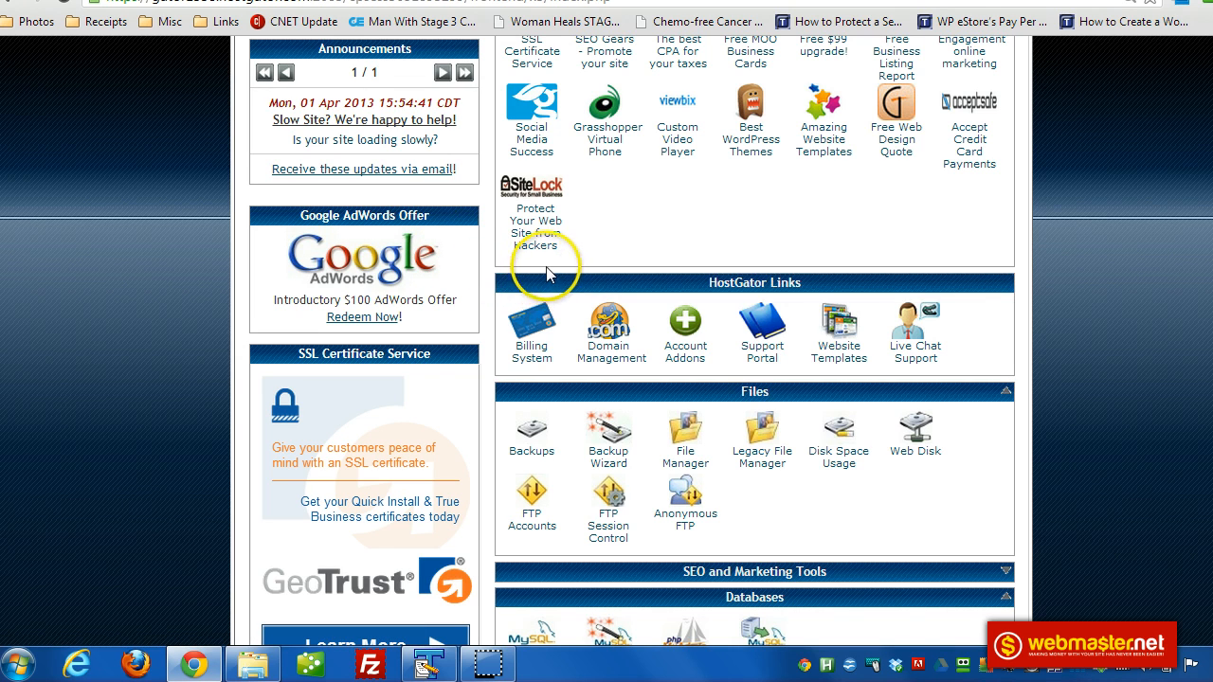
pyautogui.click(749, 0)
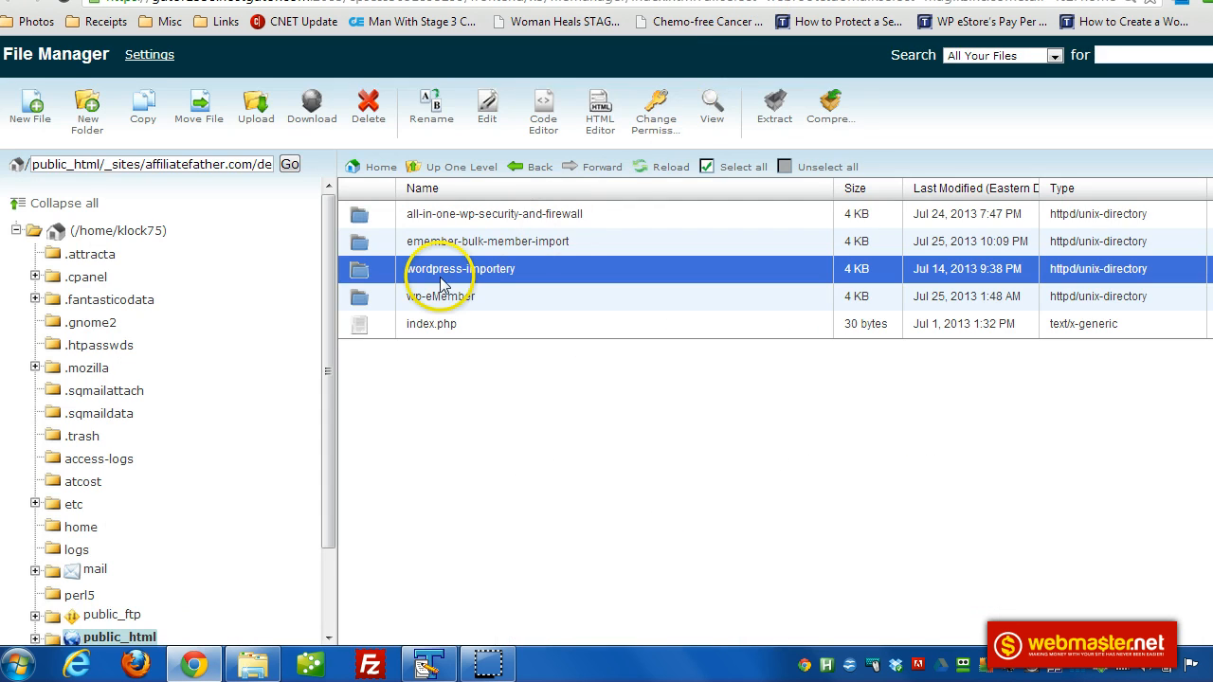
pyautogui.click(442, 107)
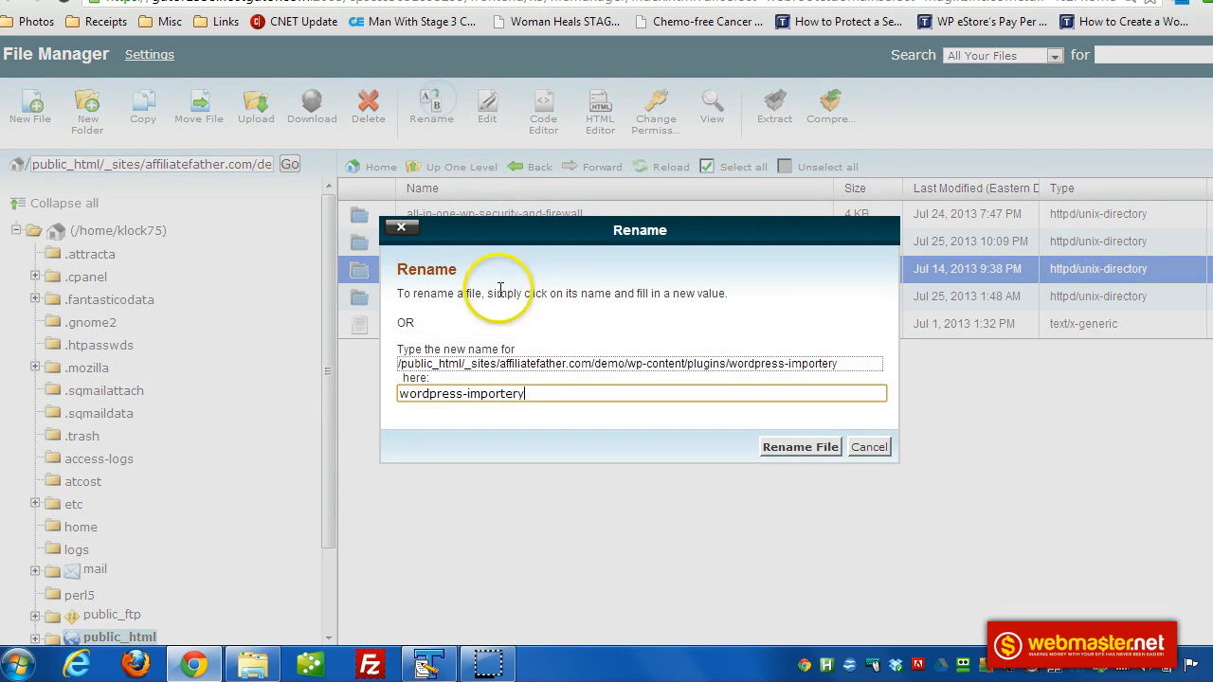
pyautogui.click(799, 442)
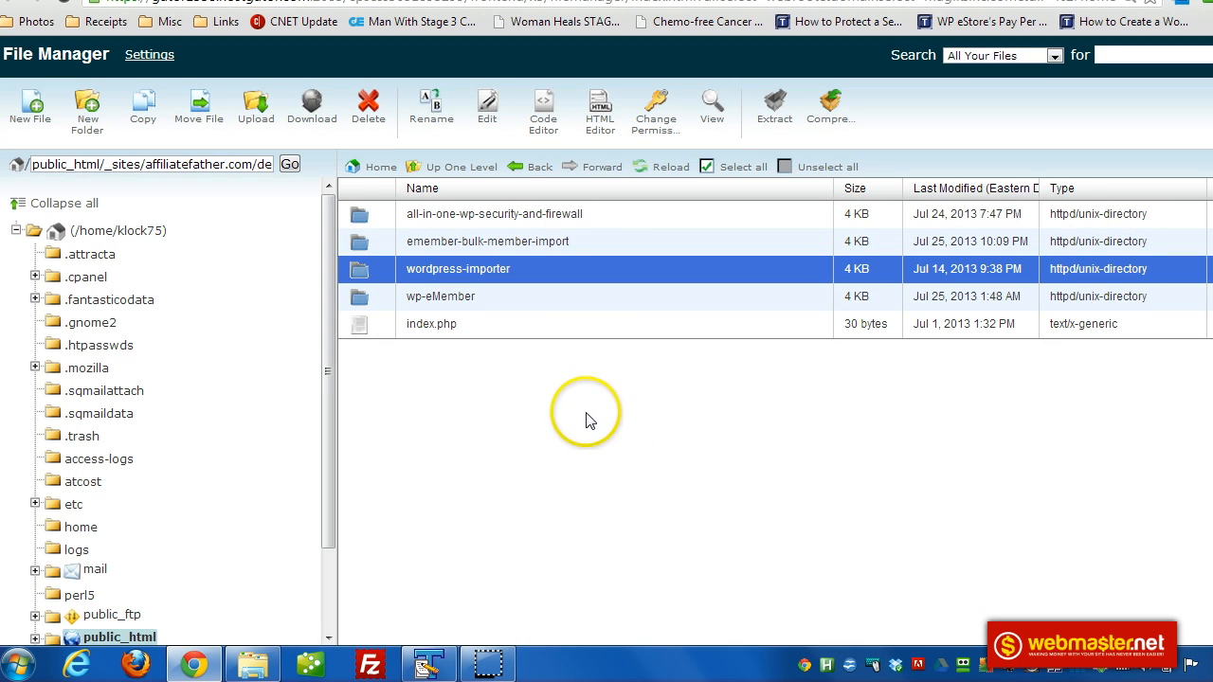
# Return to the WordPress admin, reload the installed plugins list and activate the WordPress Importer plugin
pyautogui.click(208, 671)
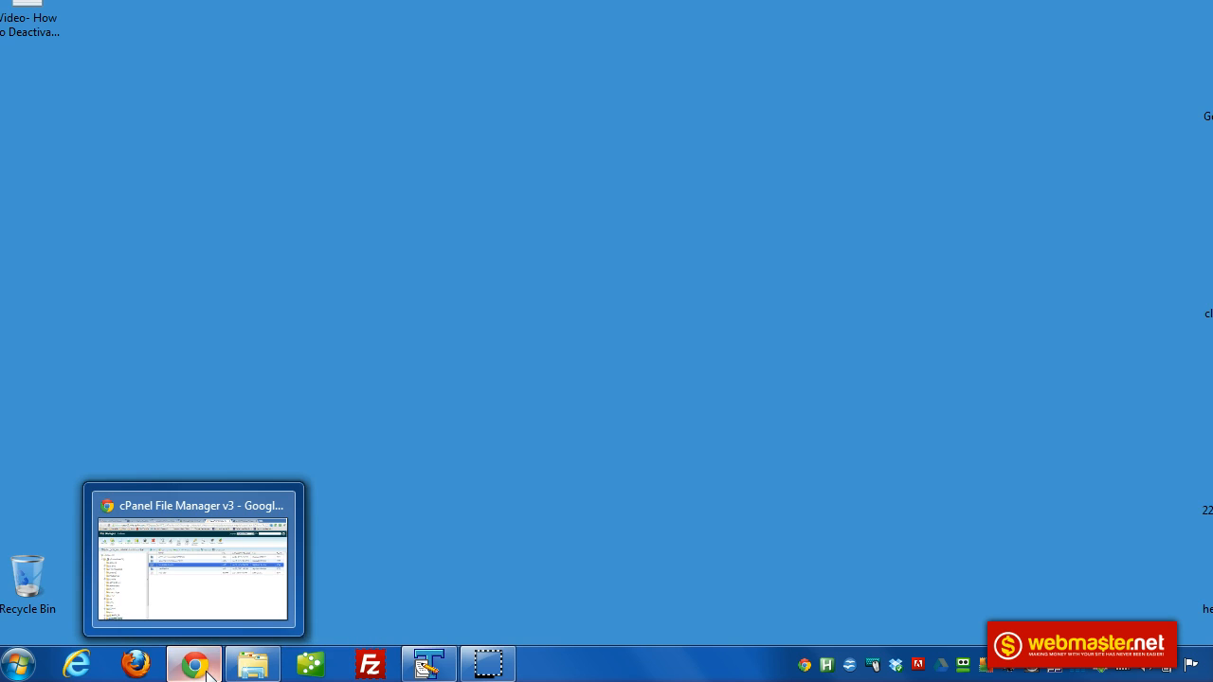
pyautogui.click(208, 671)
pyautogui.click(237, 1)
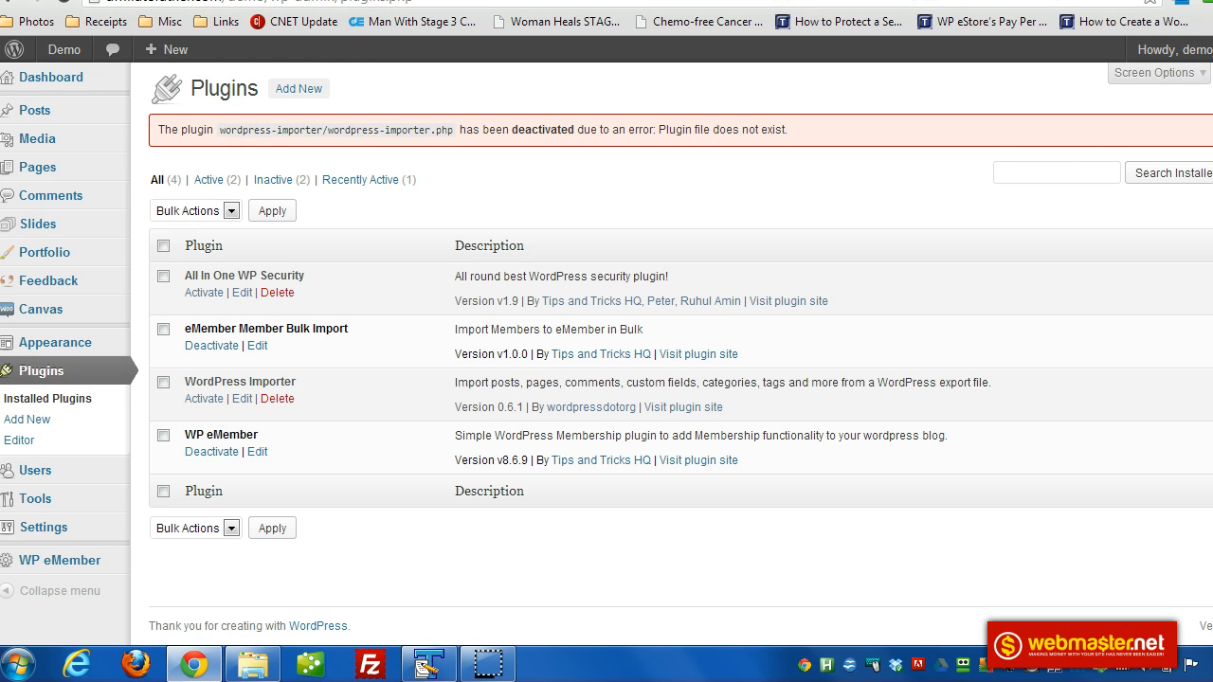
pyautogui.click(21, 391)
pyautogui.click(40, 389)
pyautogui.click(41, 393)
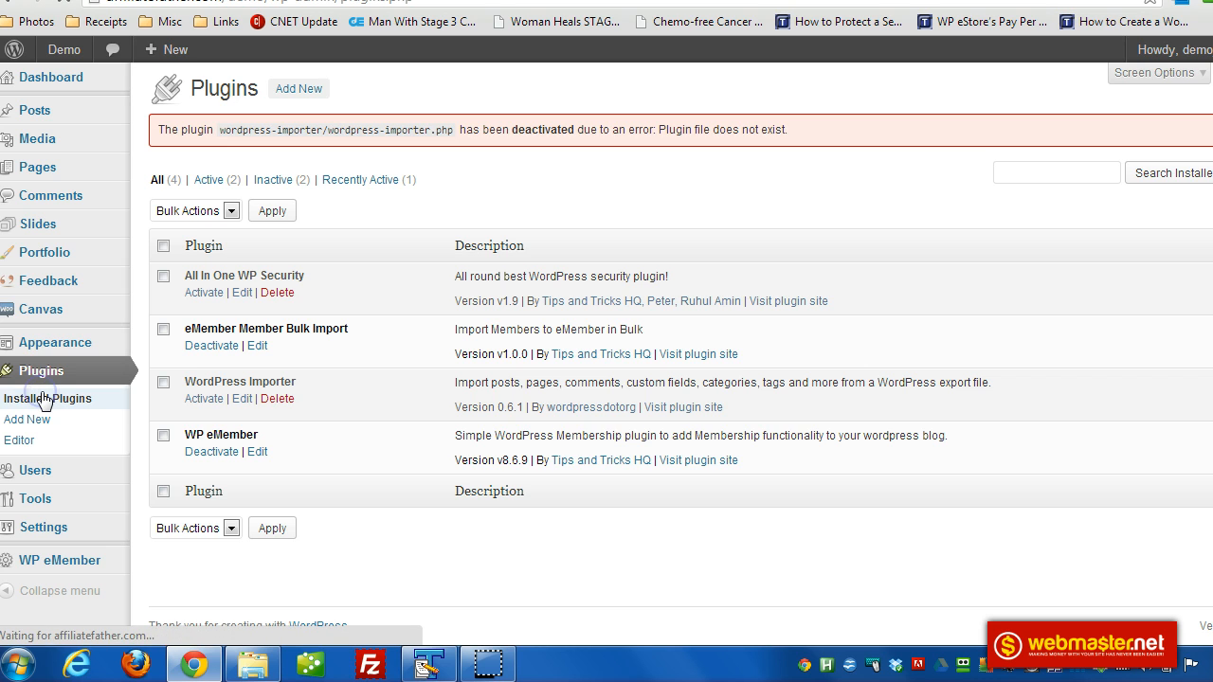
pyautogui.click(103, 391)
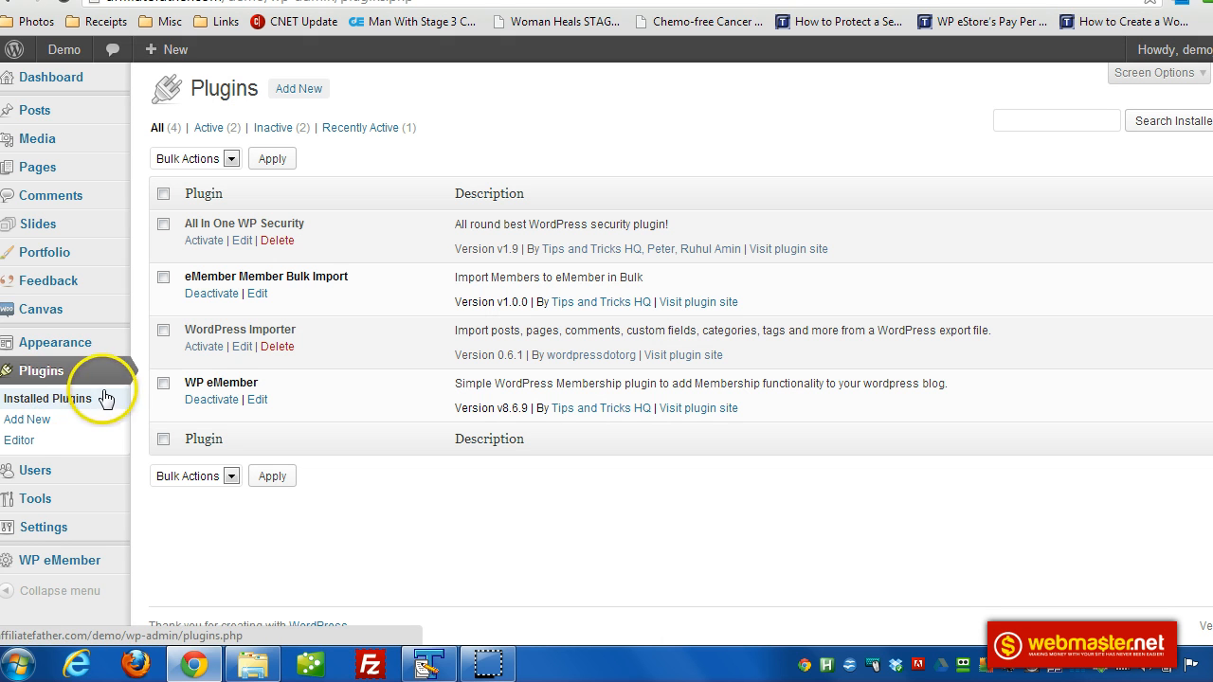
pyautogui.click(203, 347)
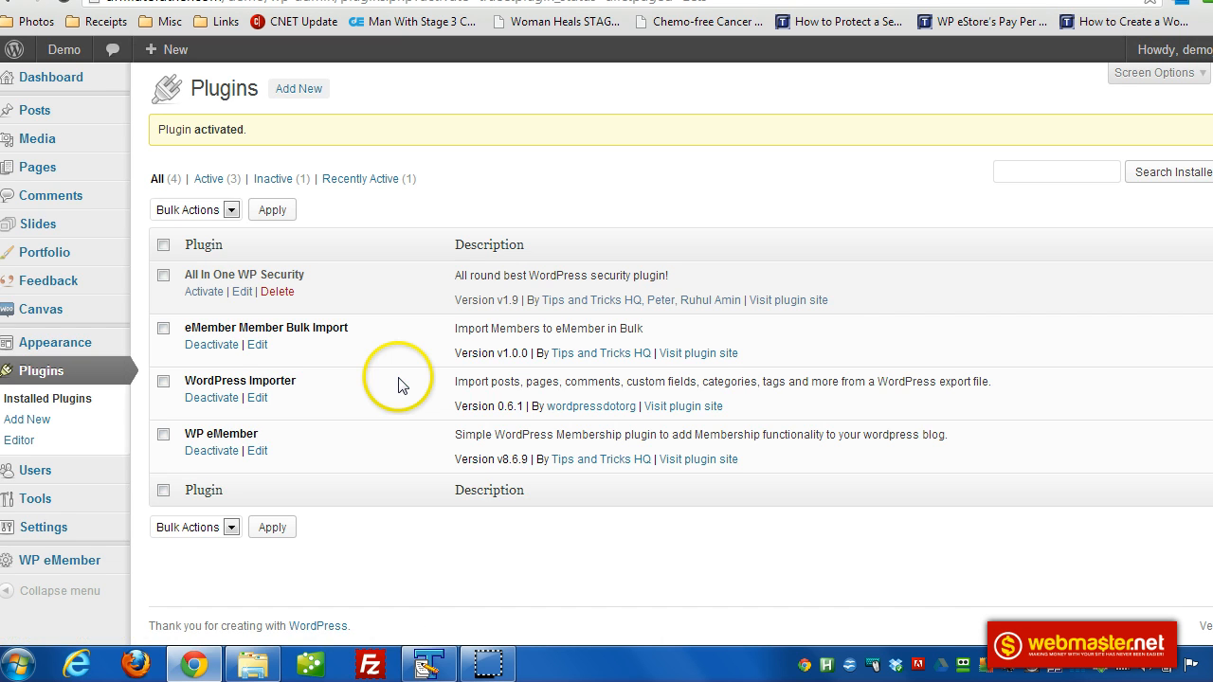
# Go back to the HostGator cPanel home page and open phpMyAdmin from the database tools
pyautogui.click(196, 663)
pyautogui.click(199, 666)
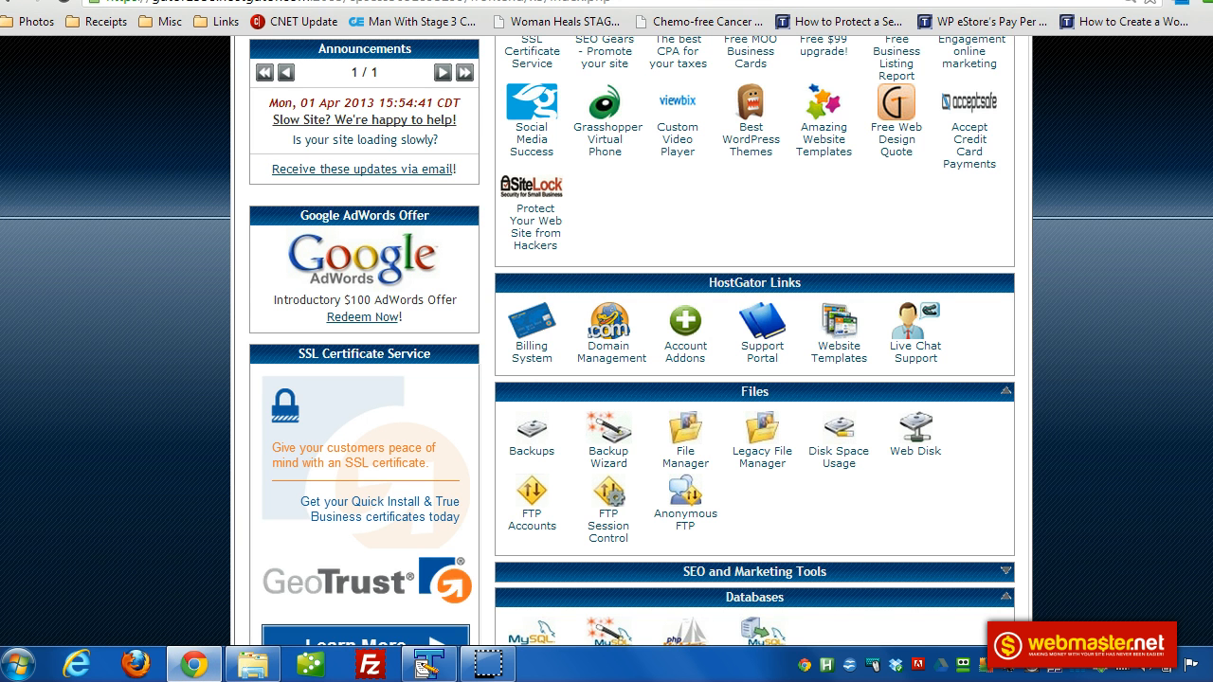
pyautogui.scroll(-2, 608, 173)
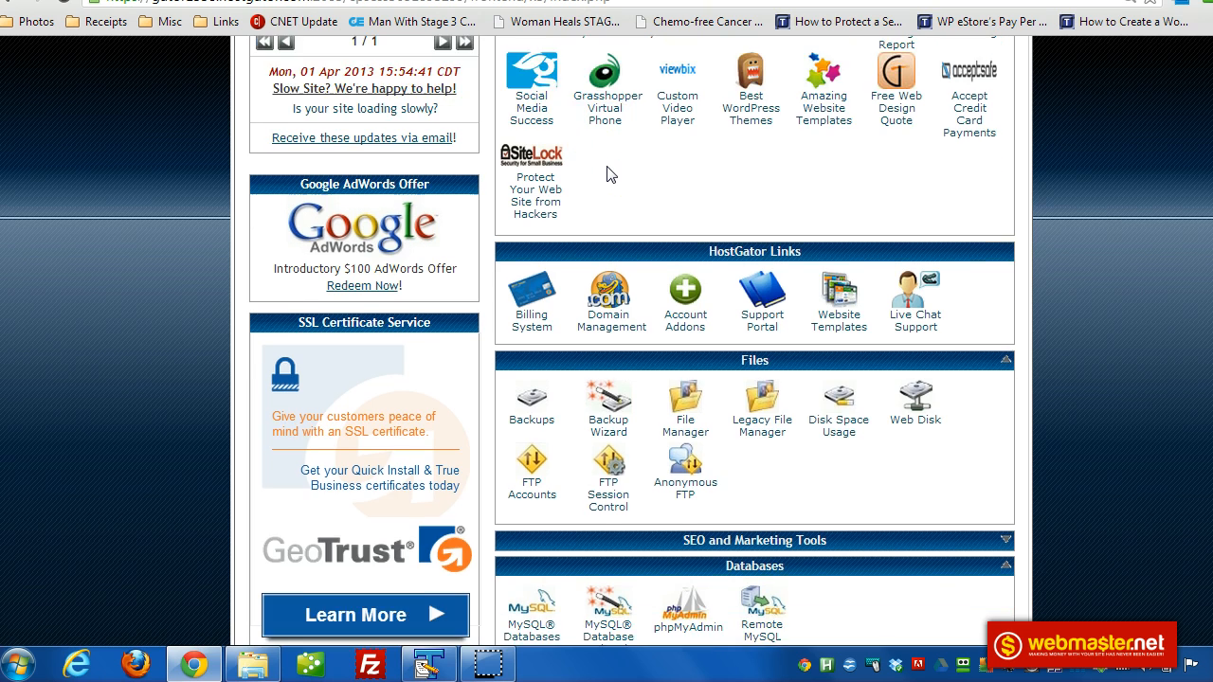
pyautogui.scroll(3, 608, 173)
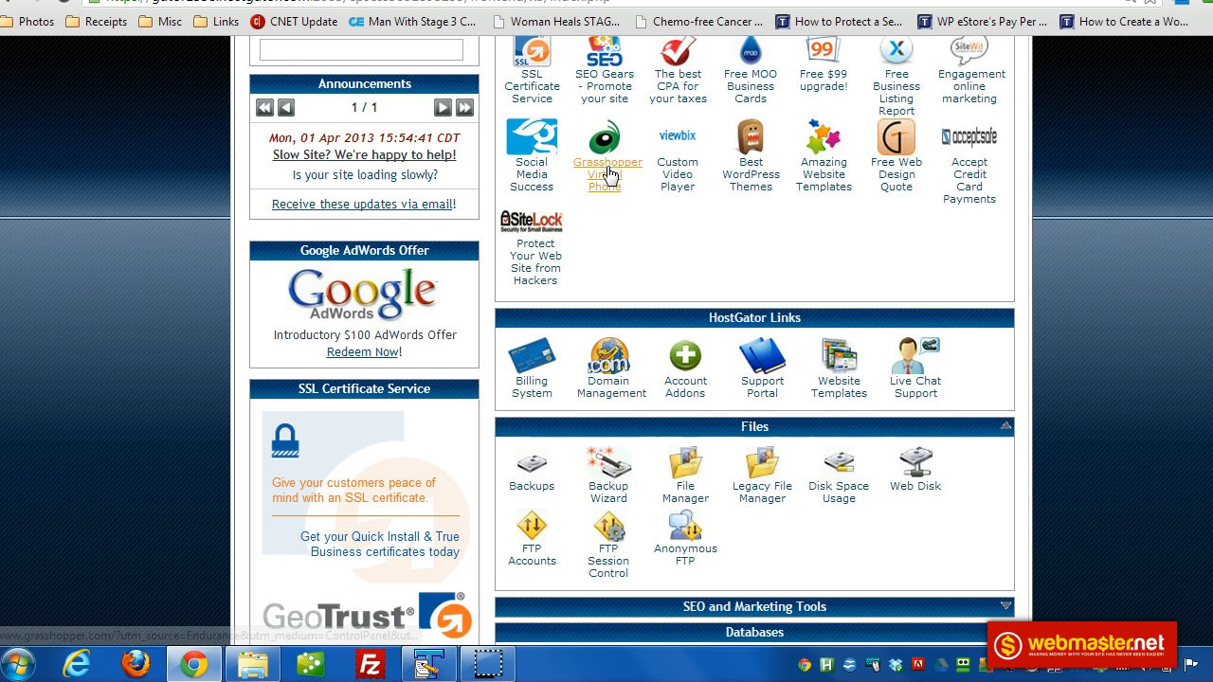
pyautogui.scroll(3, 607, 173)
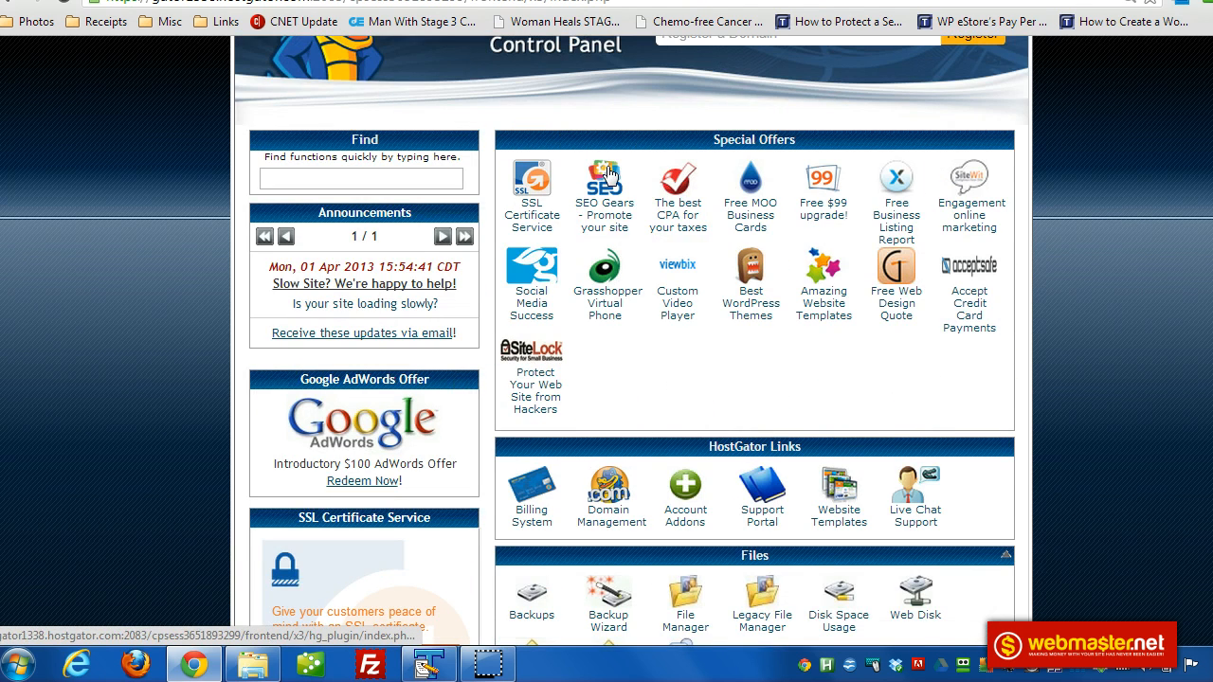
pyautogui.scroll(-1, 607, 176)
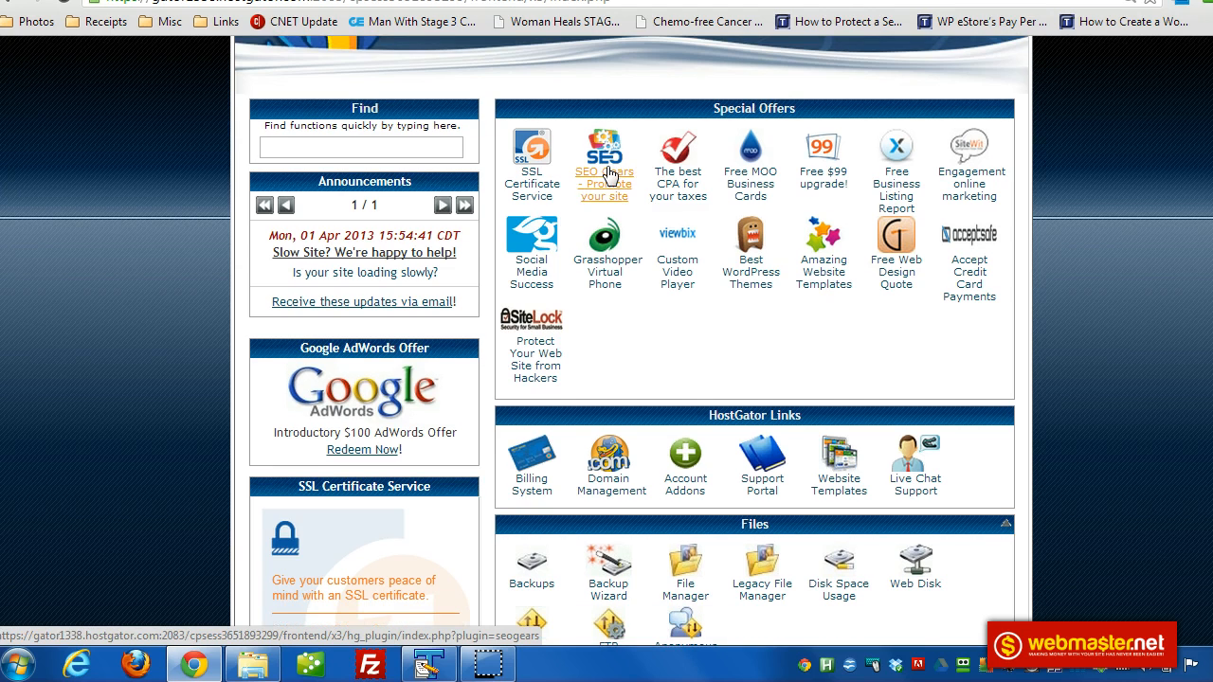
pyautogui.scroll(-5, 607, 176)
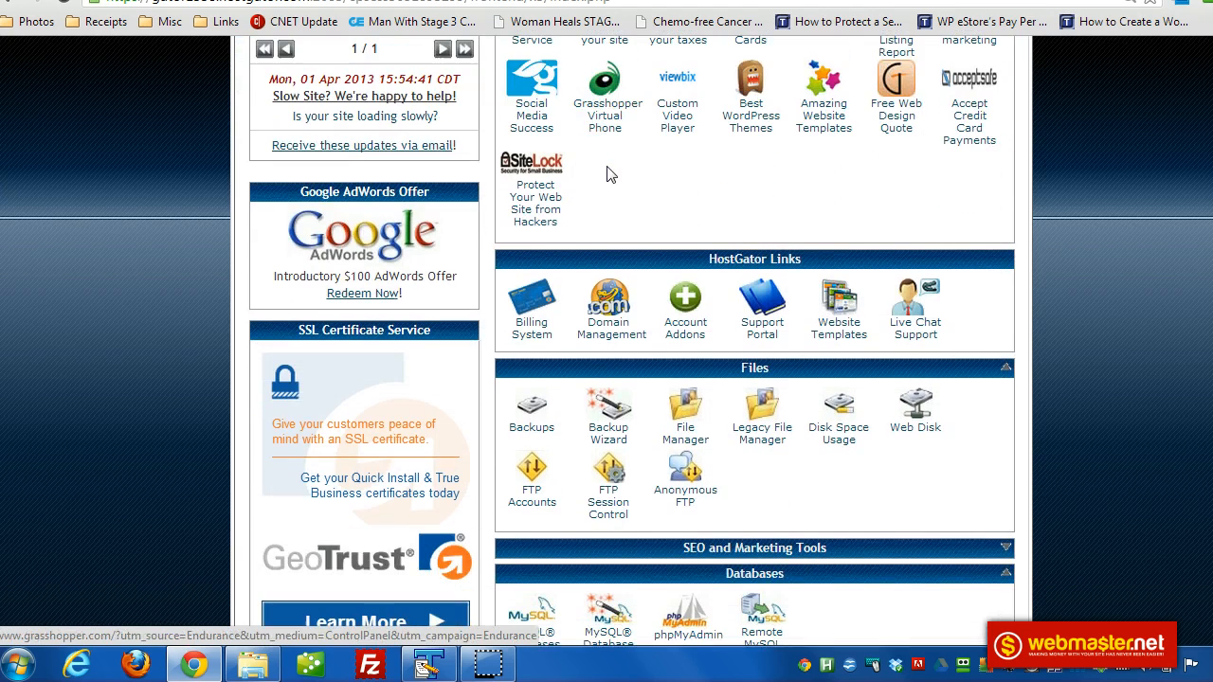
pyautogui.scroll(-2, 611, 175)
pyautogui.scroll(-3, 607, 174)
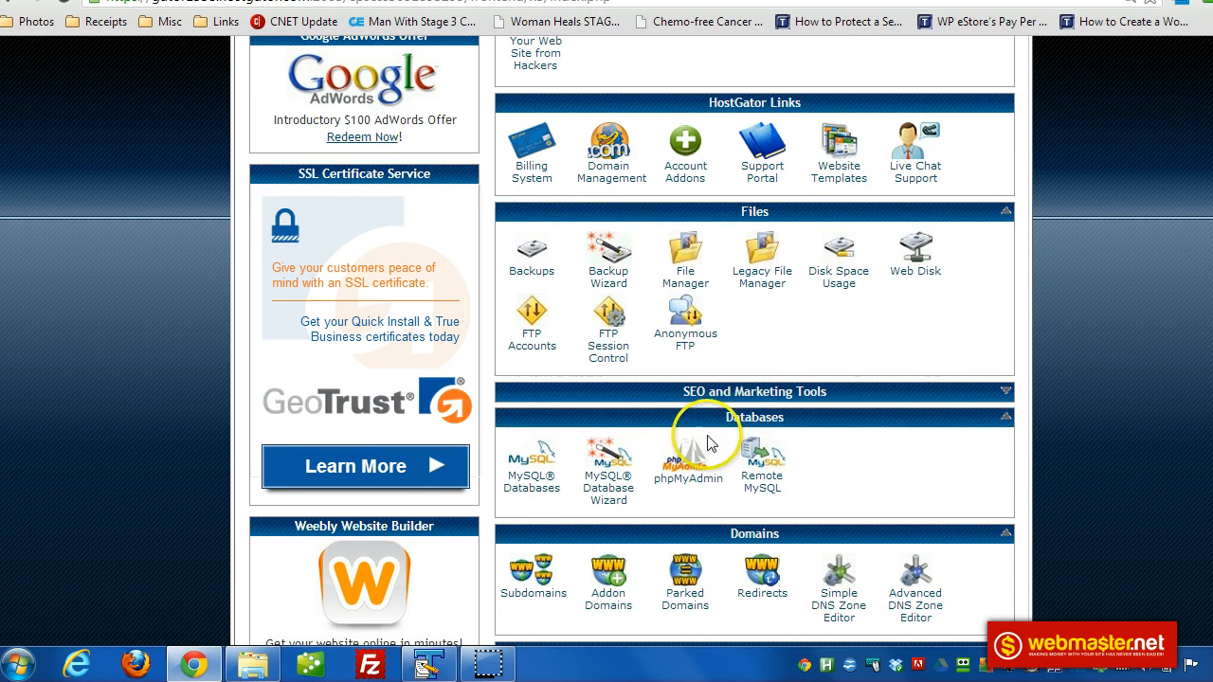
pyautogui.click(688, 474)
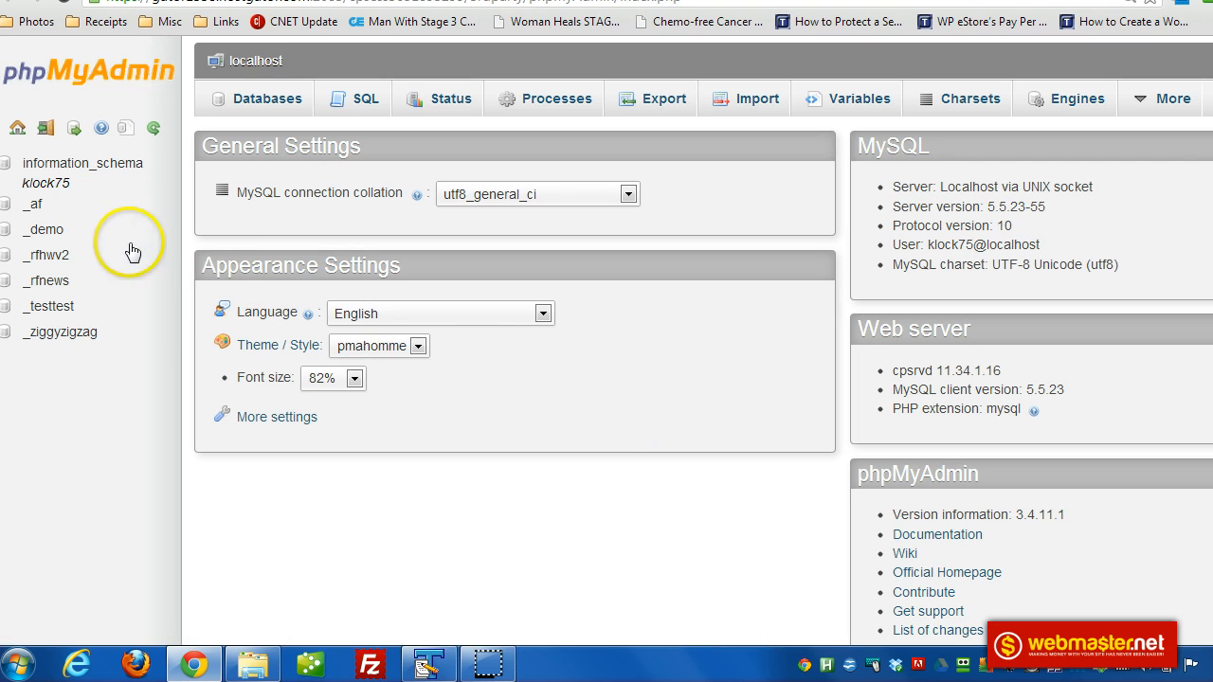
# Open the wpfg54_options table of the _demo database and look through its first page of rows
pyautogui.click(47, 231)
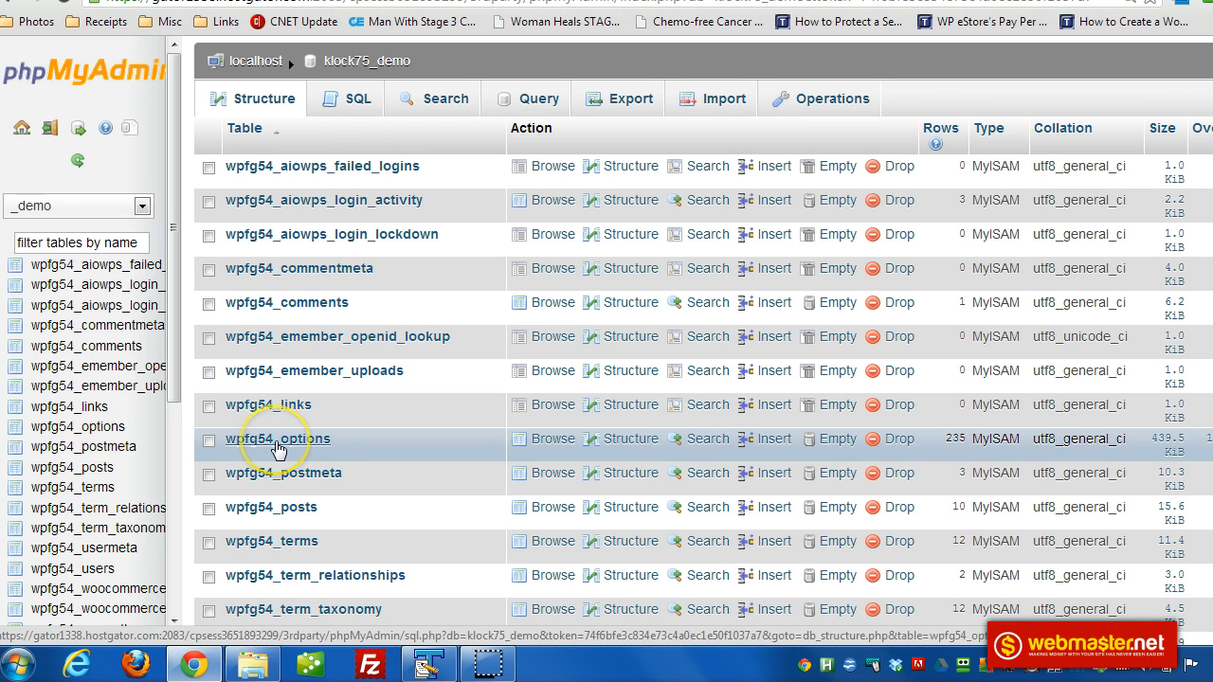
pyautogui.click(277, 441)
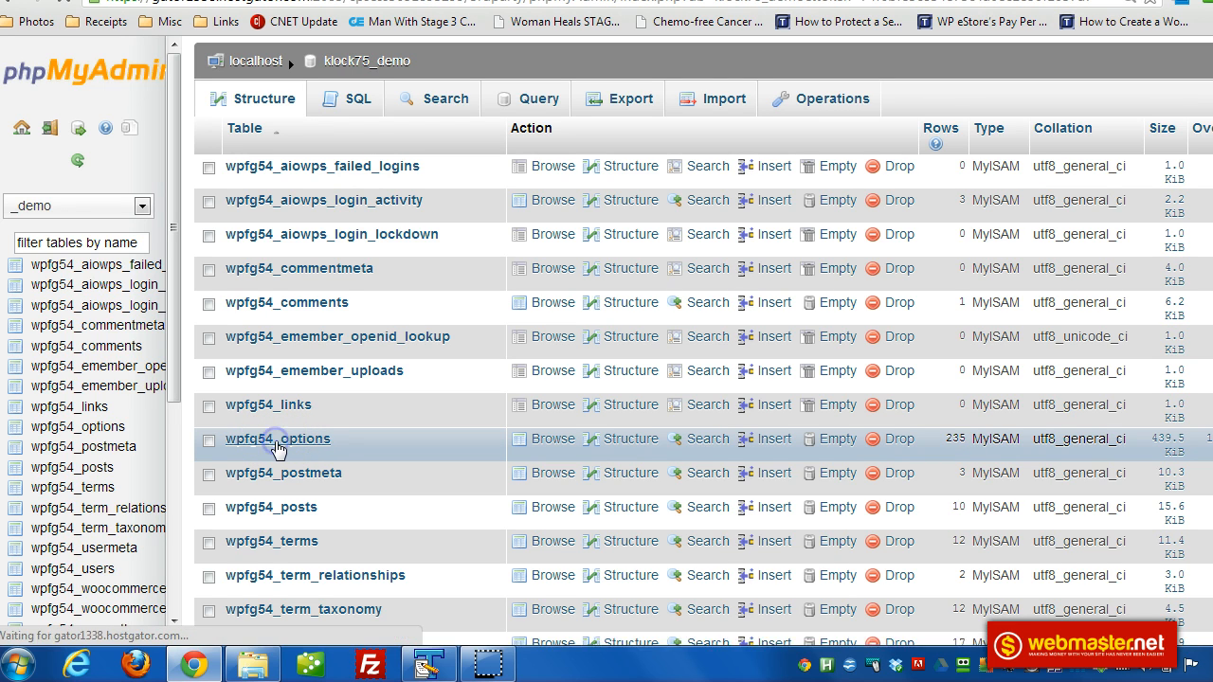
pyautogui.scroll(-3, 324, 444)
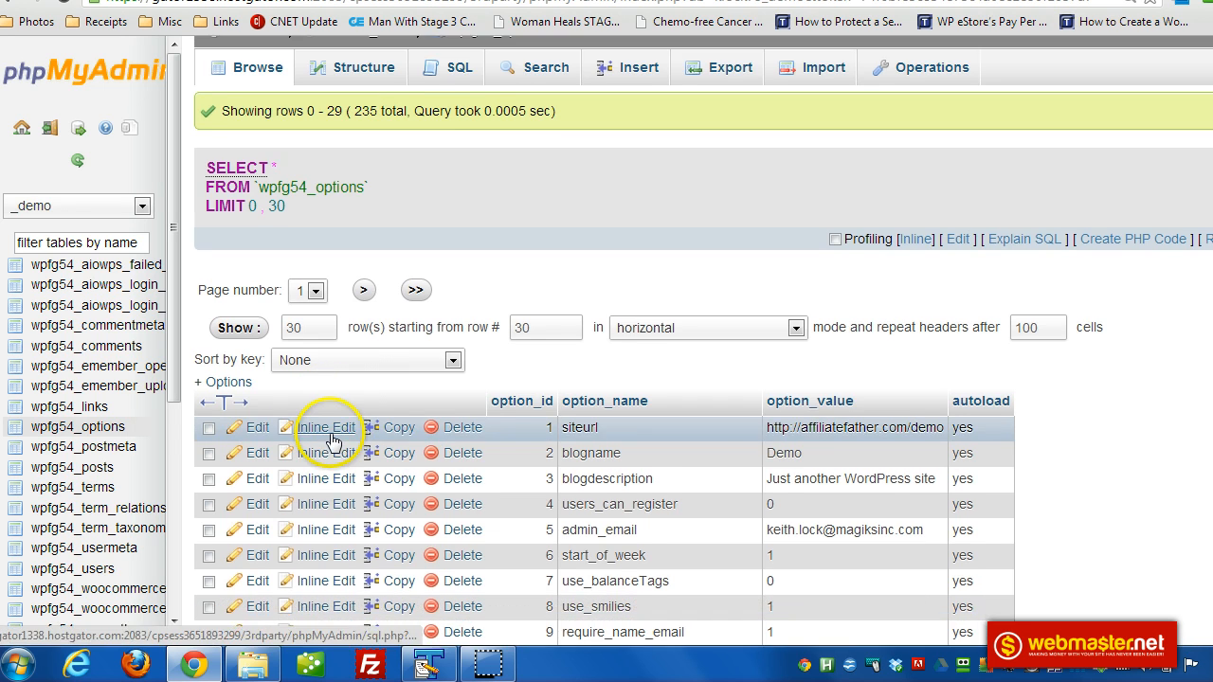
pyautogui.scroll(-6, 331, 443)
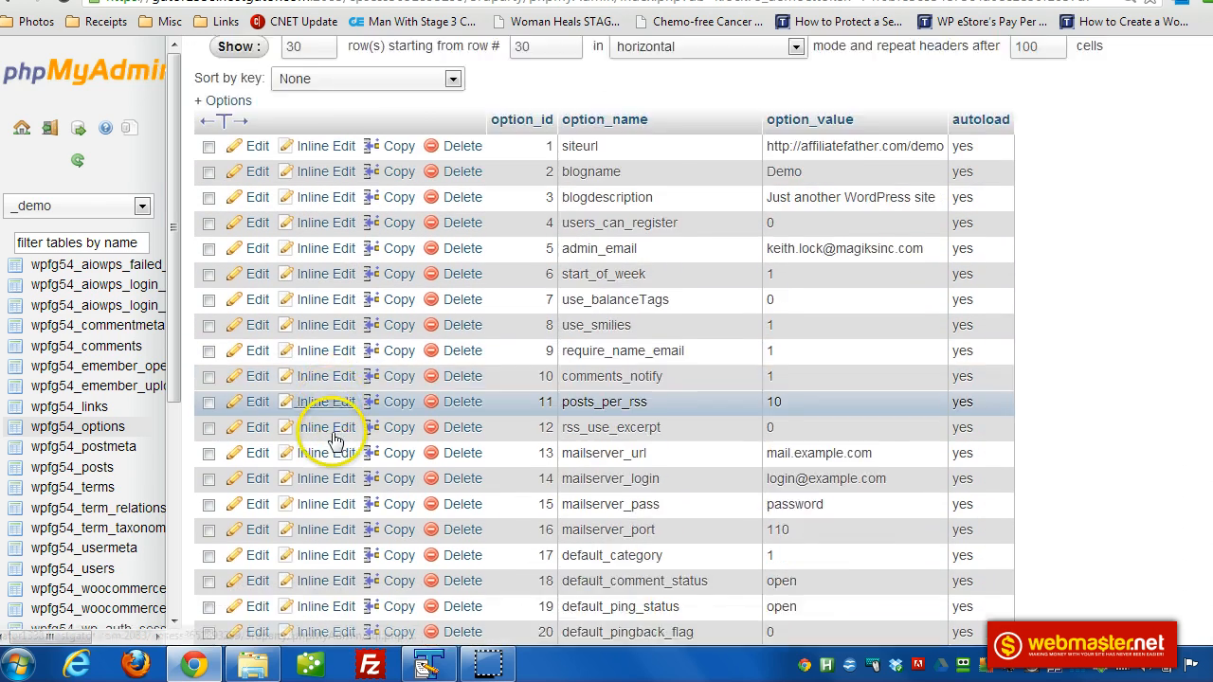
pyautogui.scroll(-2, 332, 441)
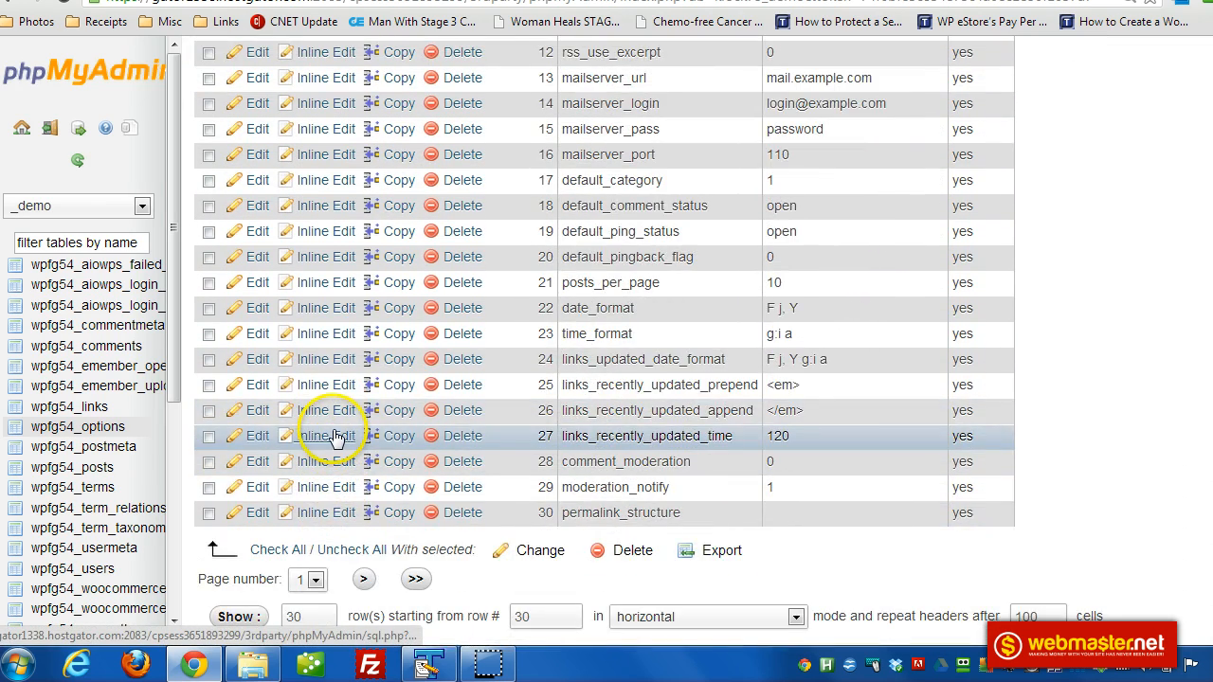
pyautogui.scroll(8, 749, 395)
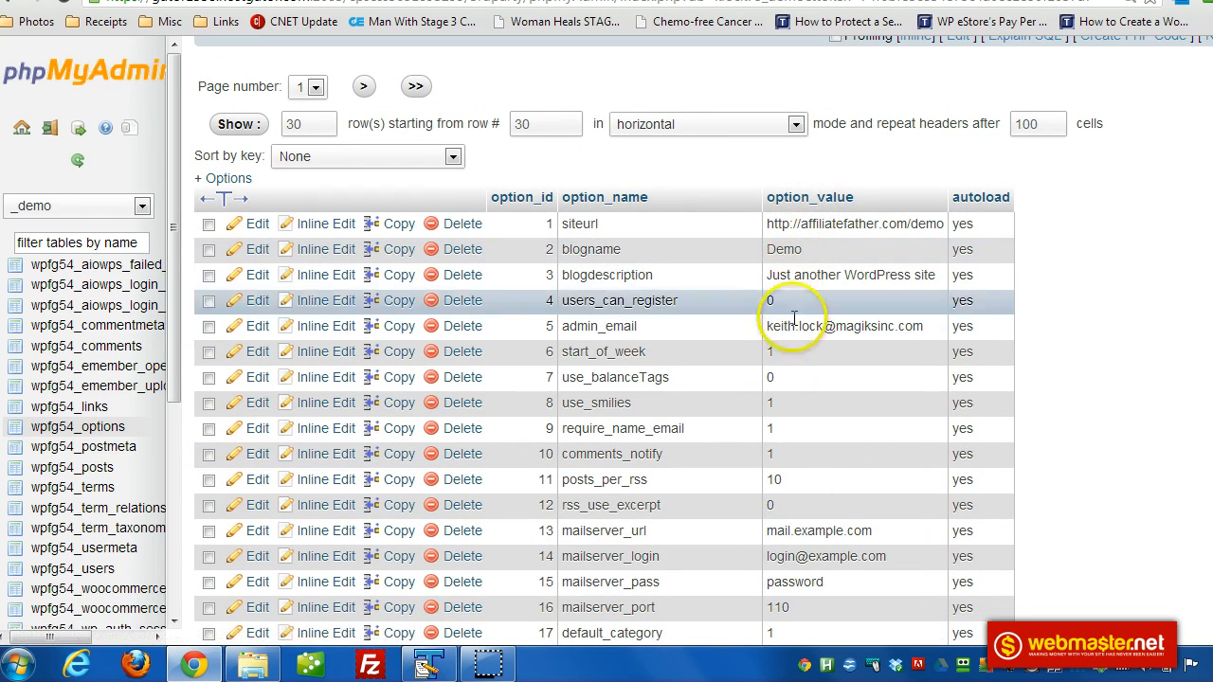
pyautogui.scroll(-1, 809, 439)
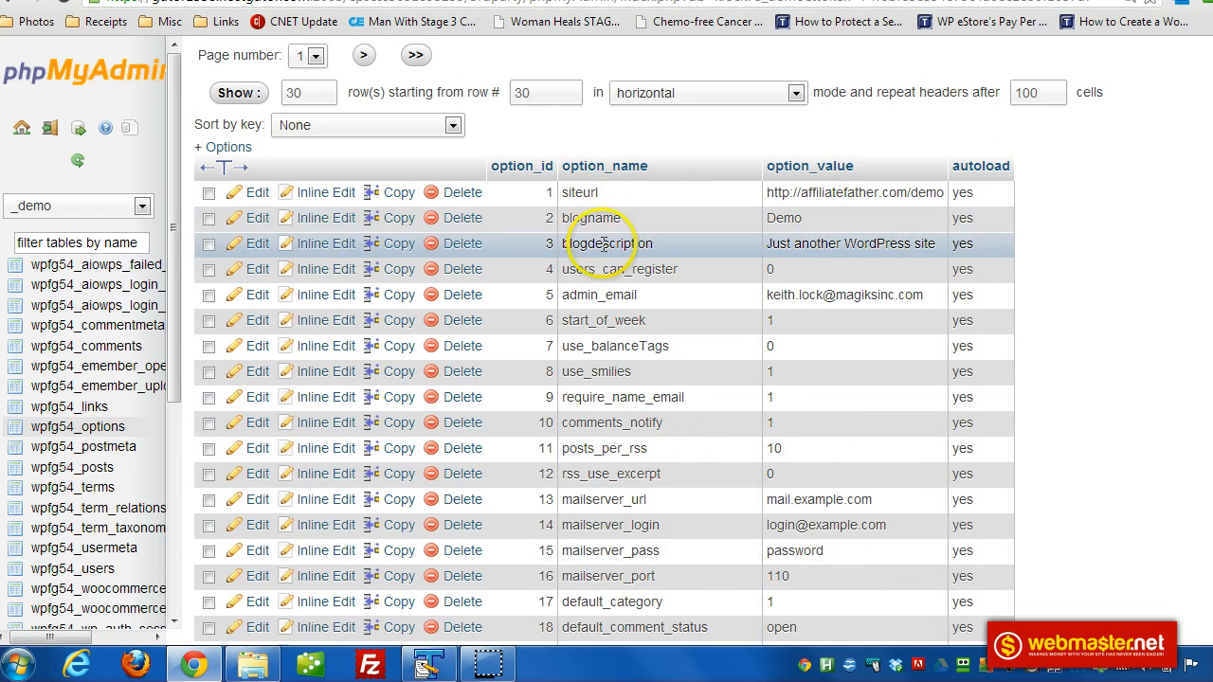
pyautogui.scroll(-3, 602, 250)
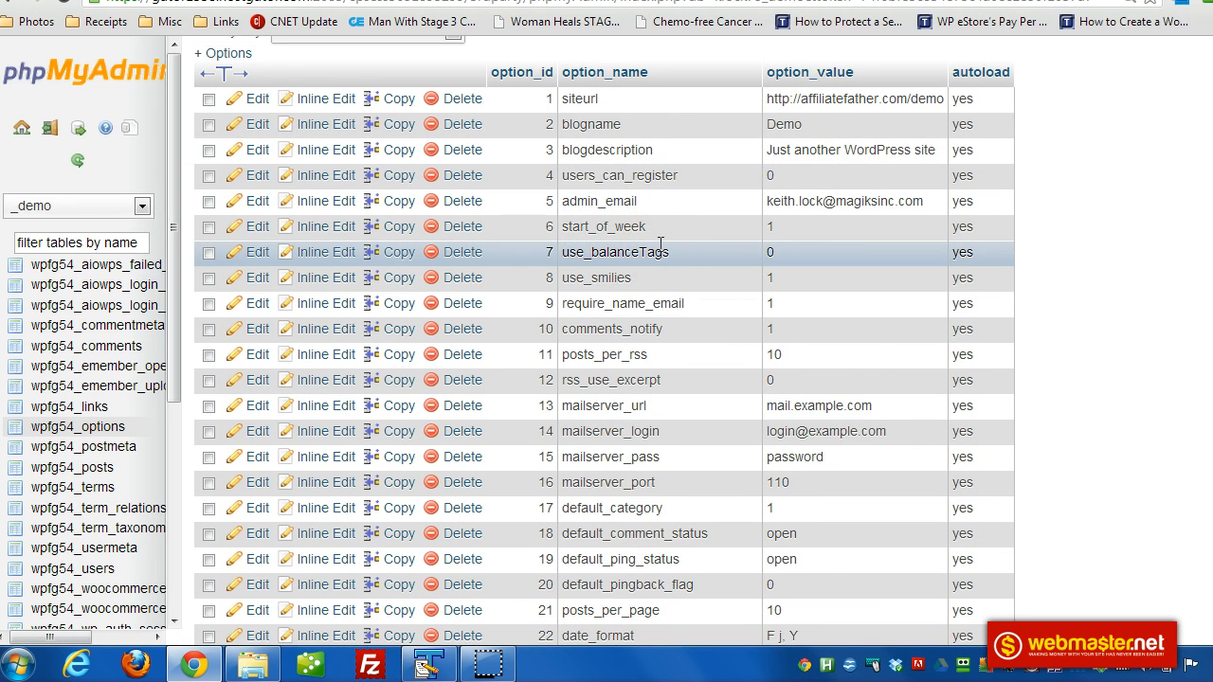
pyautogui.scroll(-5, 660, 251)
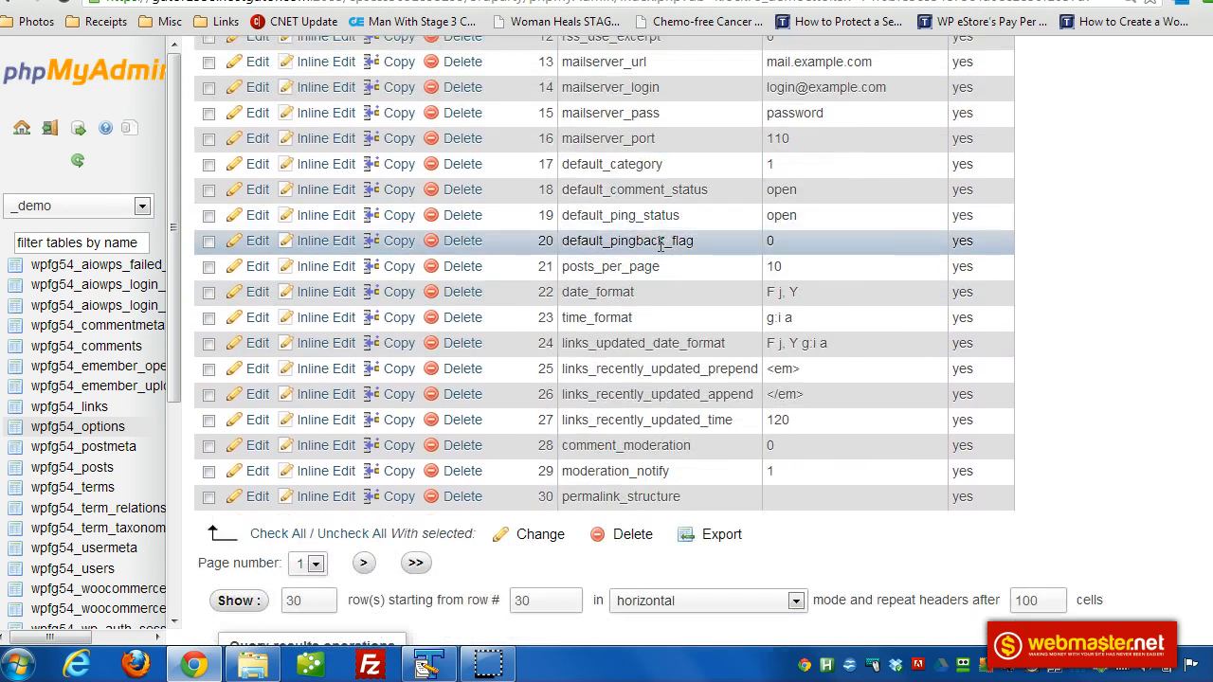
# Go to the next page of wpfg54_options rows and locate the active_plugins option
pyautogui.click(363, 563)
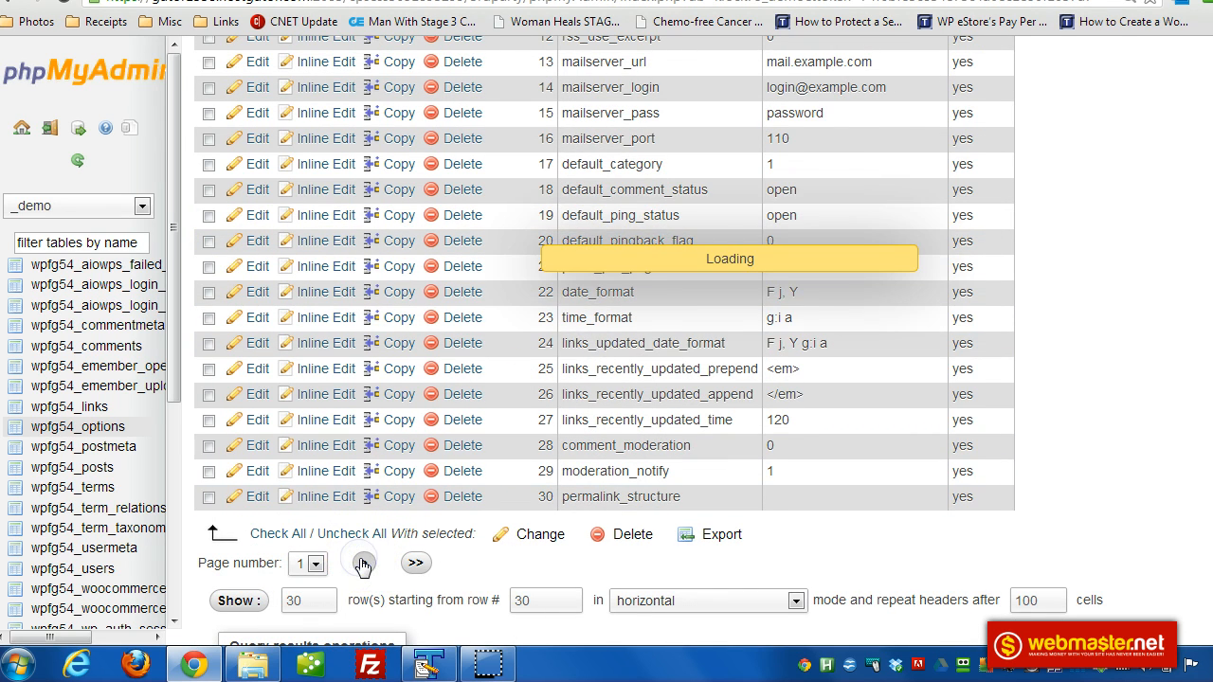
pyautogui.scroll(3, 559, 417)
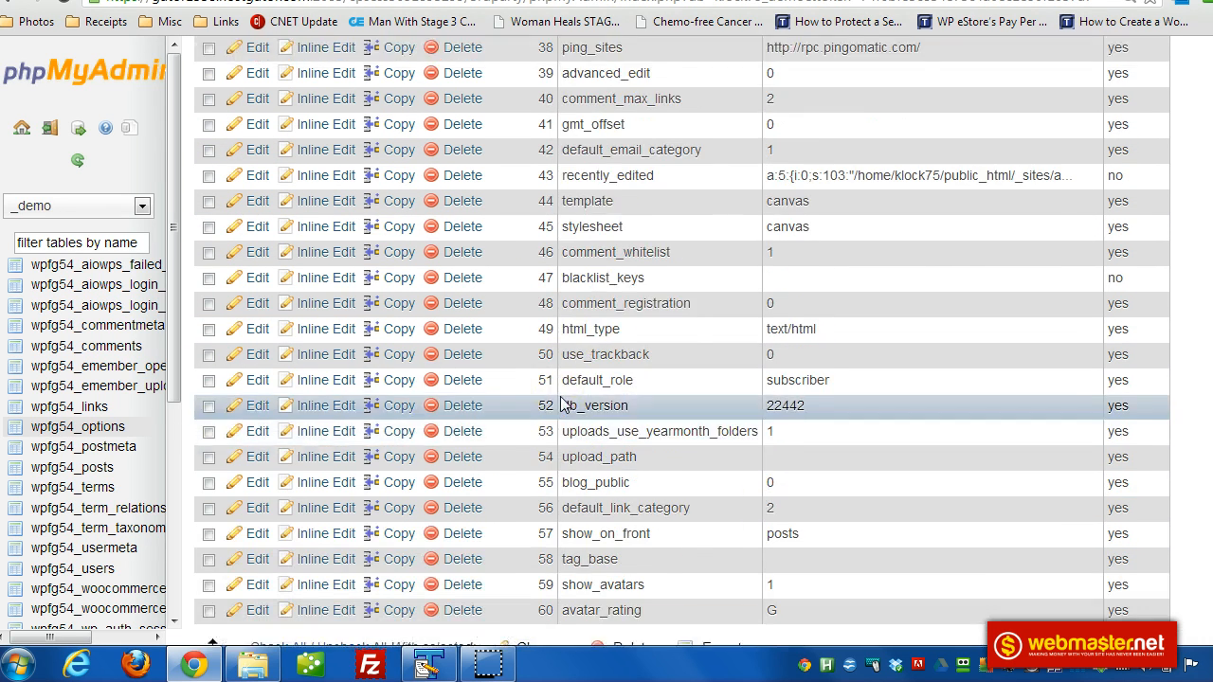
pyautogui.scroll(2, 561, 404)
pyautogui.scroll(3, 597, 266)
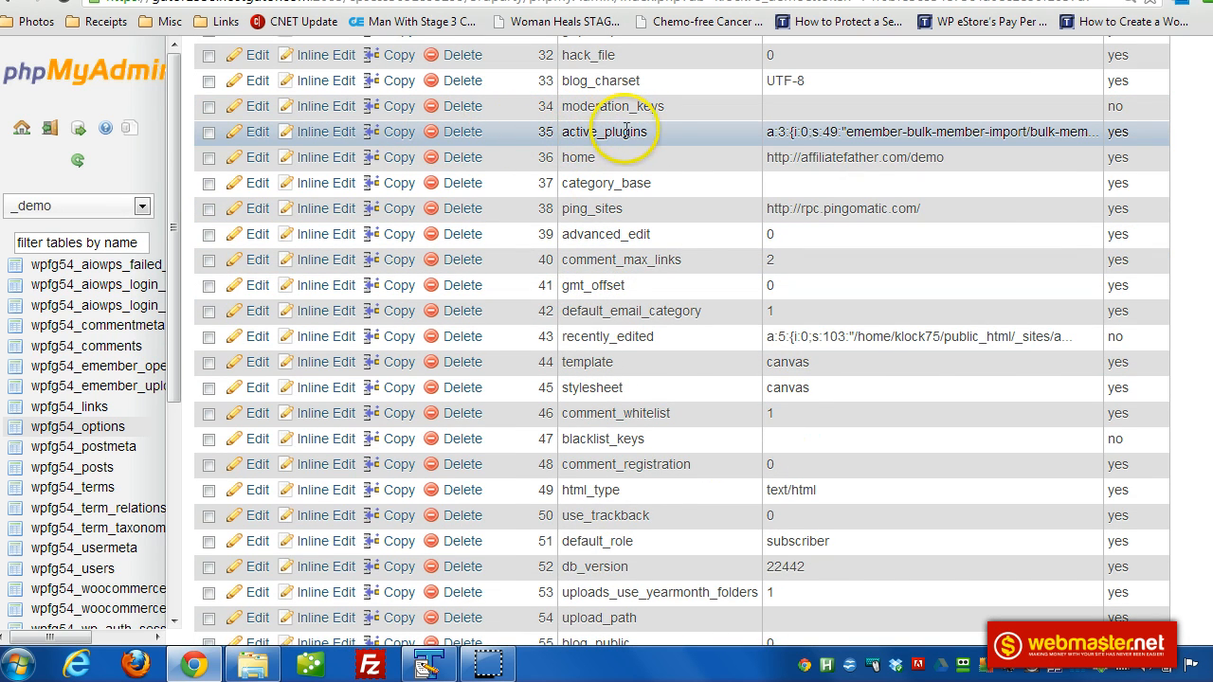
pyautogui.scroll(3, 645, 128)
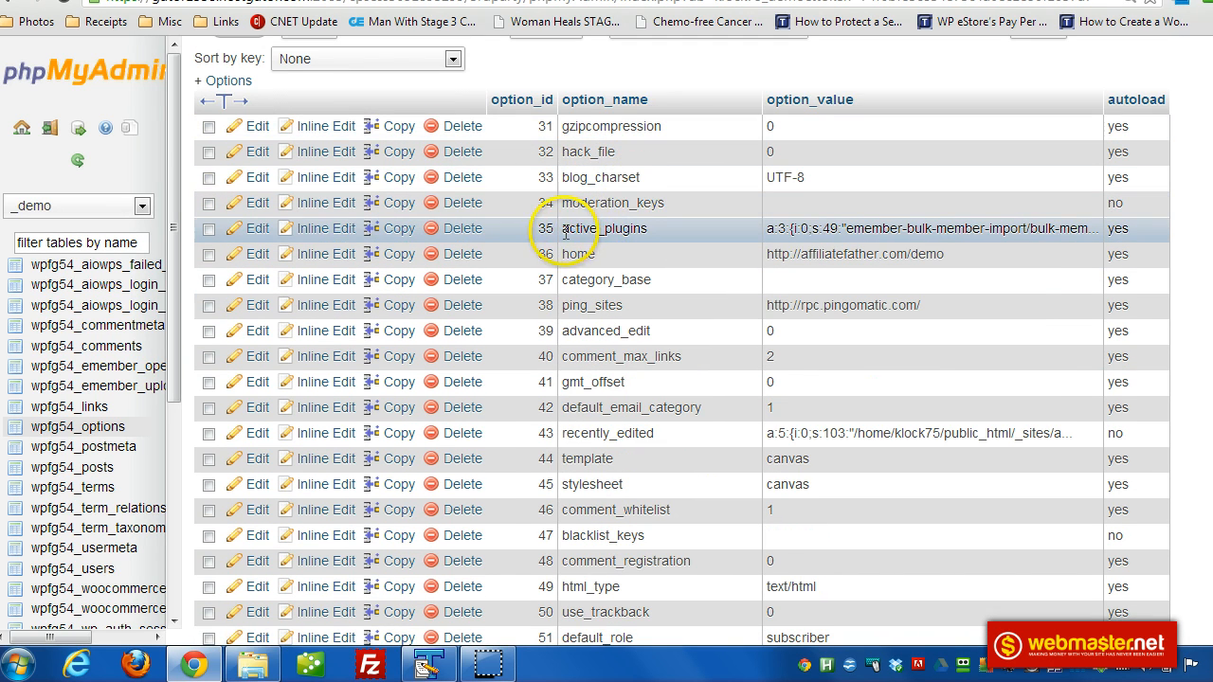
# Open the active_plugins row of wpfg54_options for editing and go to the array count in its option_value
pyautogui.click(254, 233)
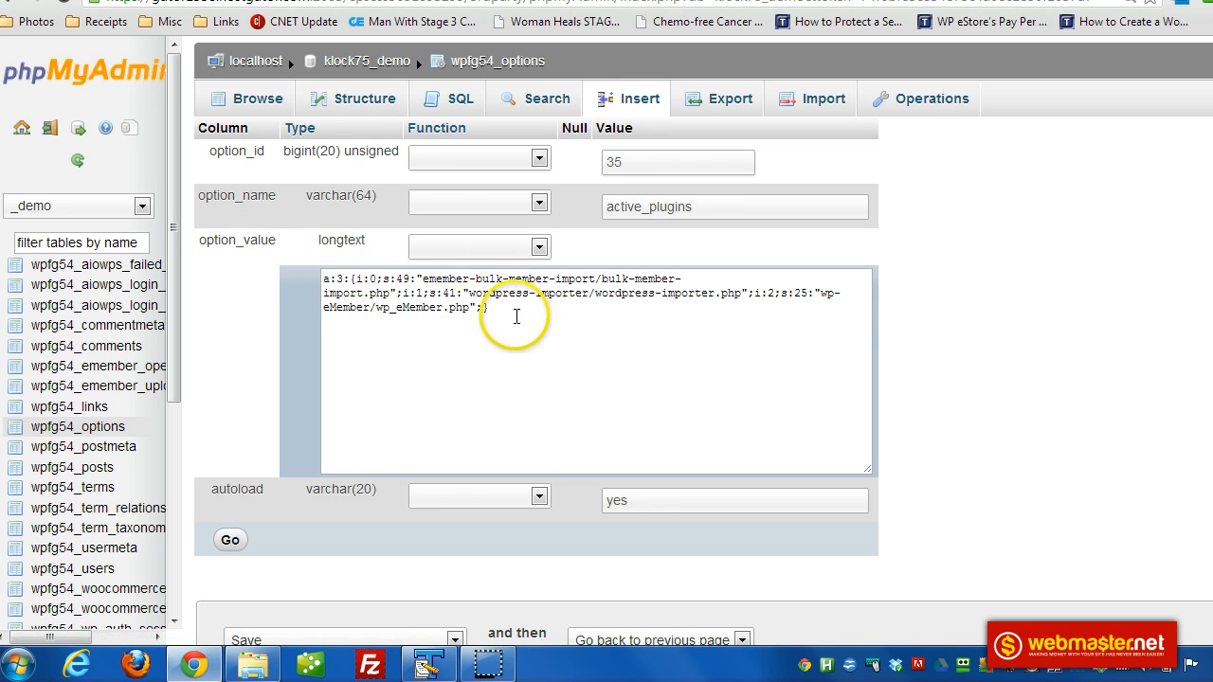
pyautogui.click(337, 277)
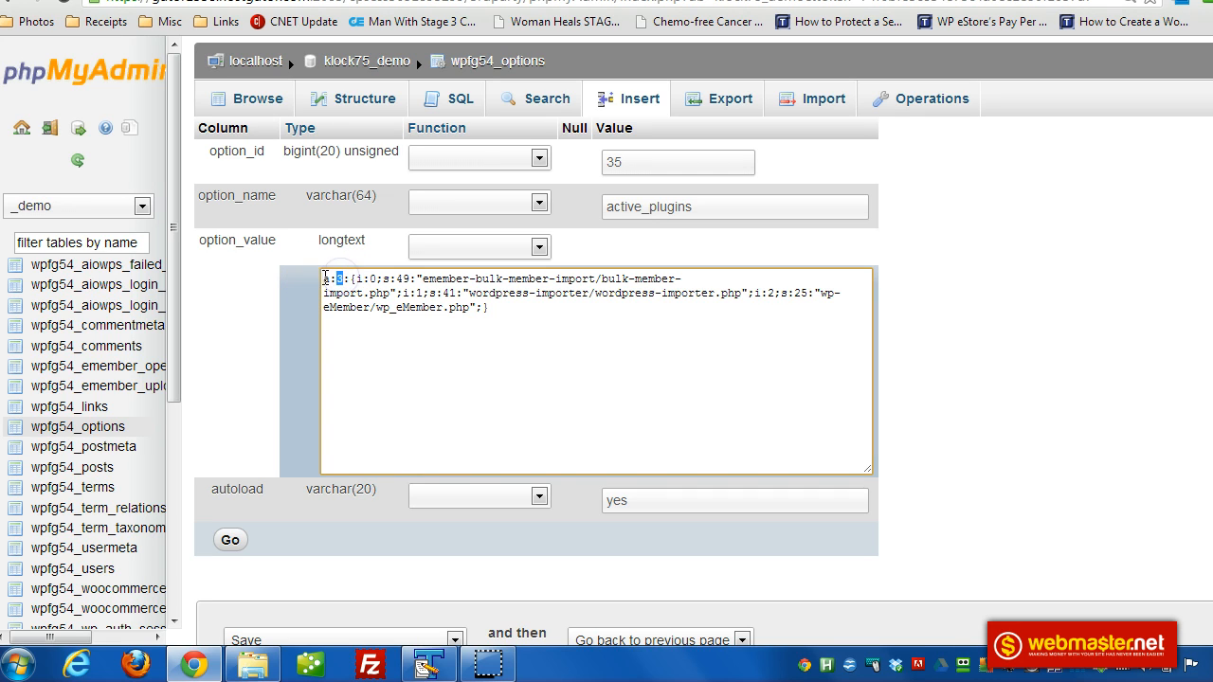
# Cut the entire option_value text of active_plugins, then paste it back into the field
pyautogui.moveTo(322, 278); pyautogui.dragTo(481, 344)
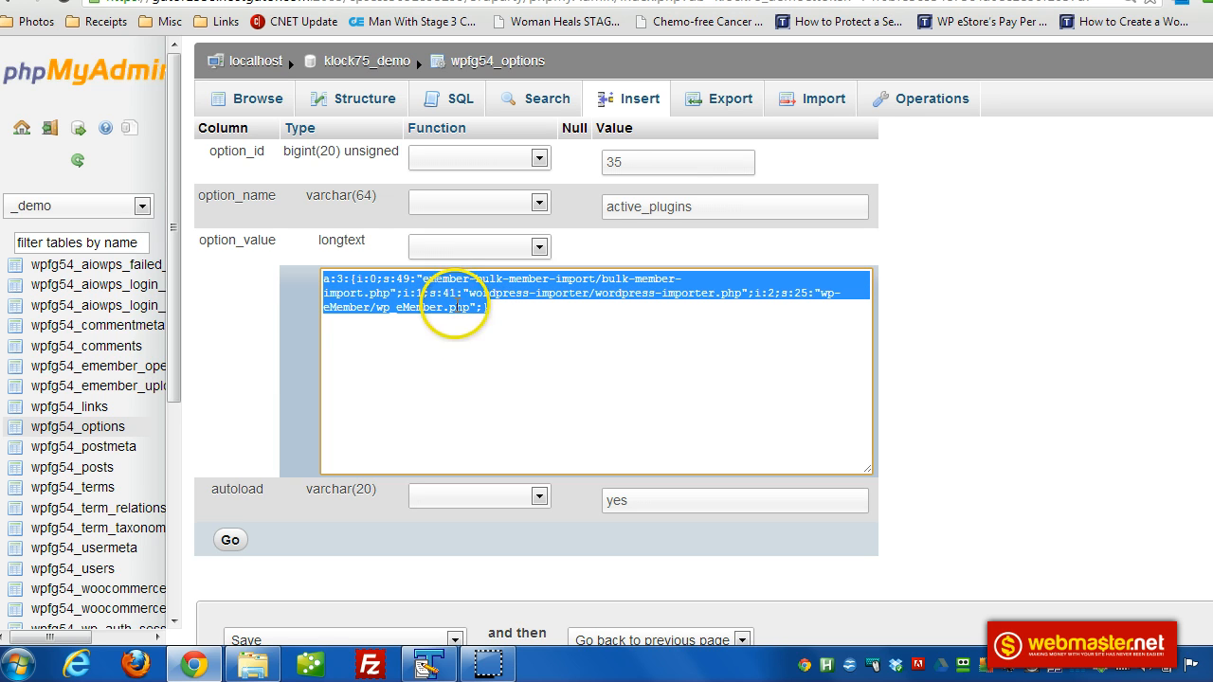
pyautogui.rightClick(455, 302)
pyautogui.click(500, 370)
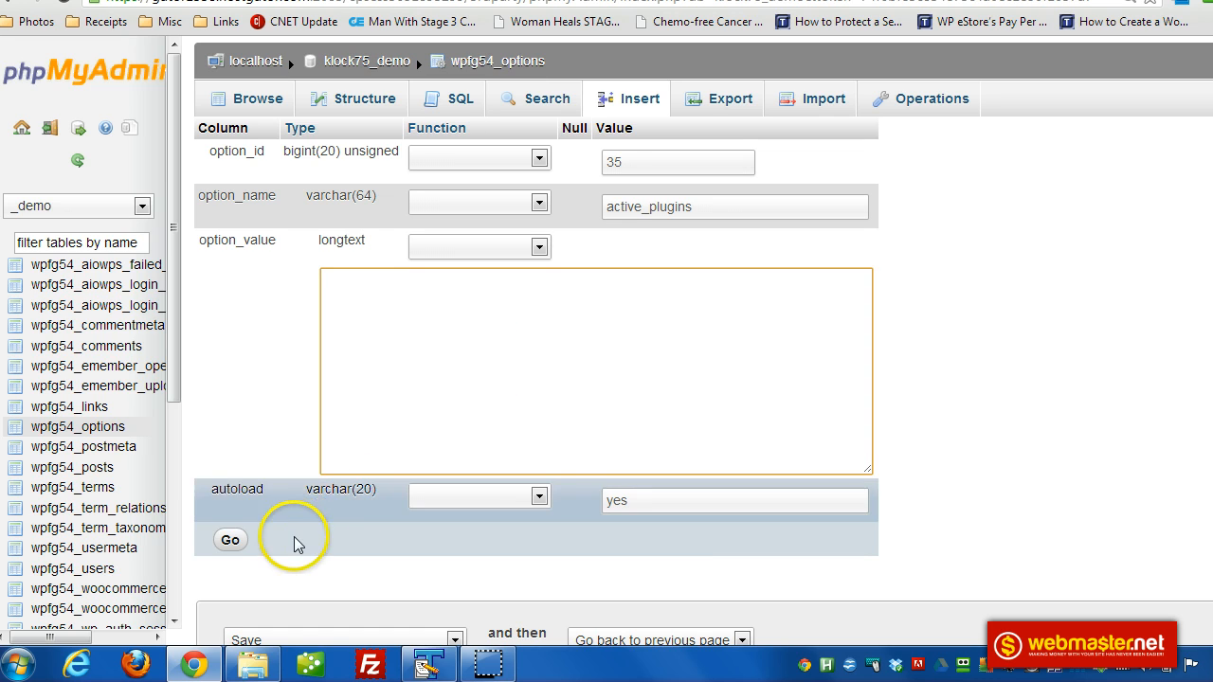
pyautogui.click(233, 542)
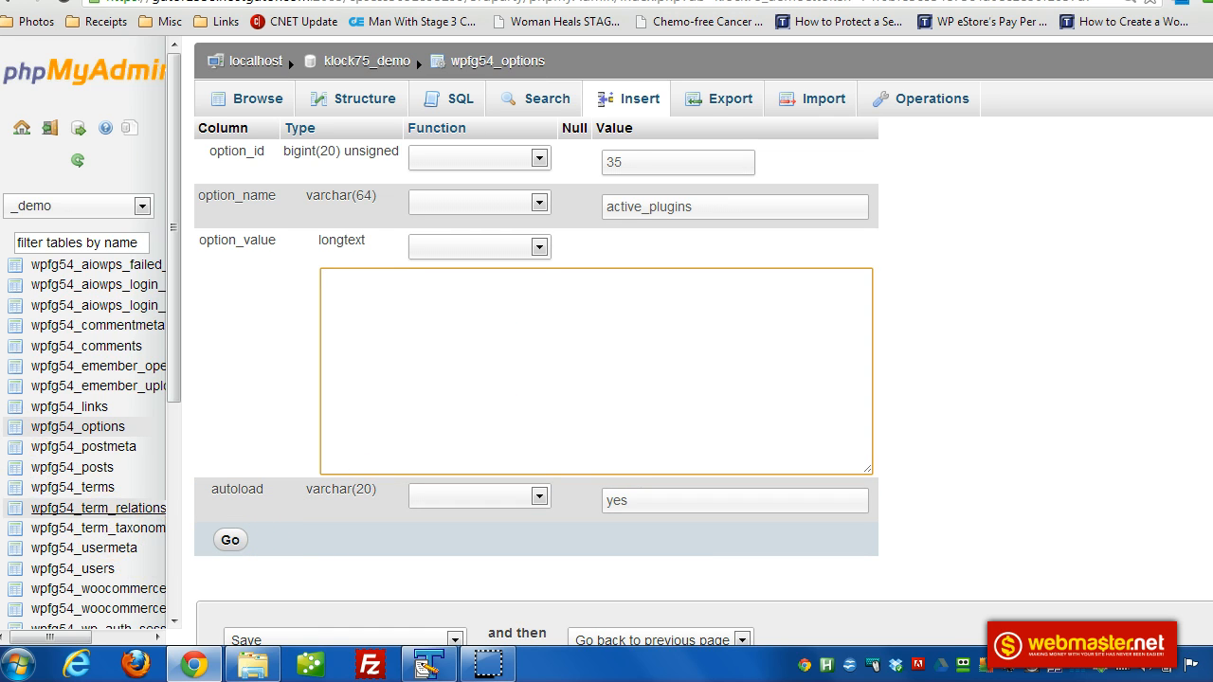
pyautogui.rightClick(353, 285)
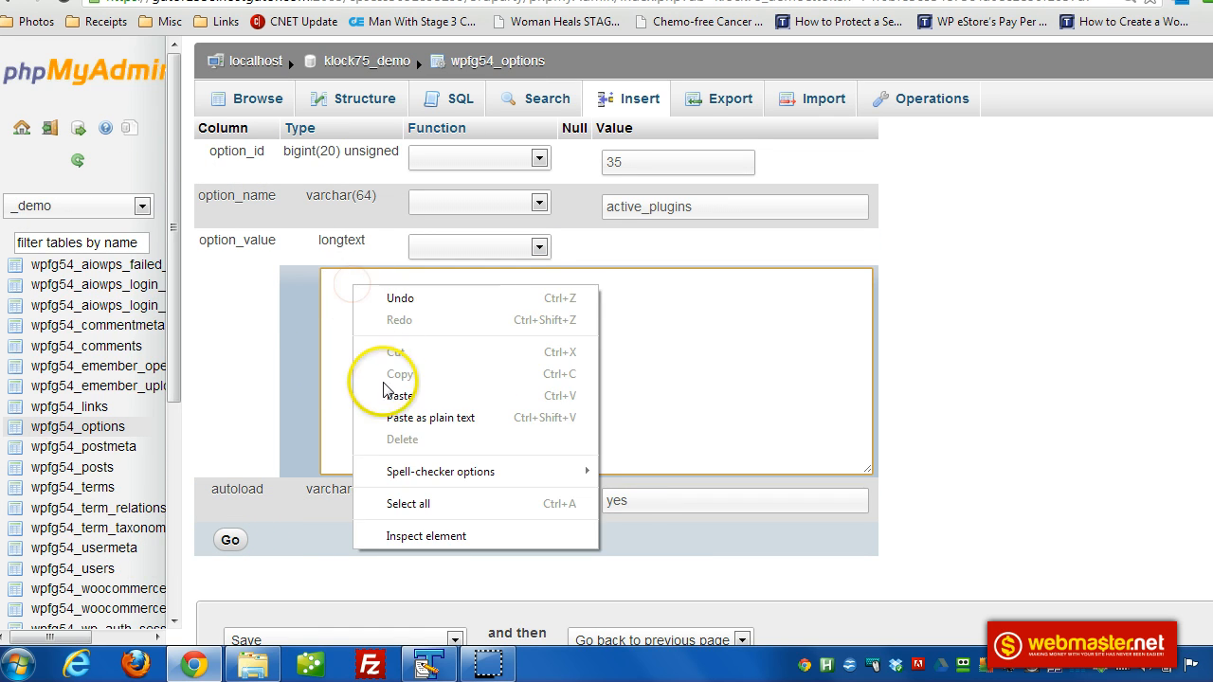
pyautogui.click(383, 392)
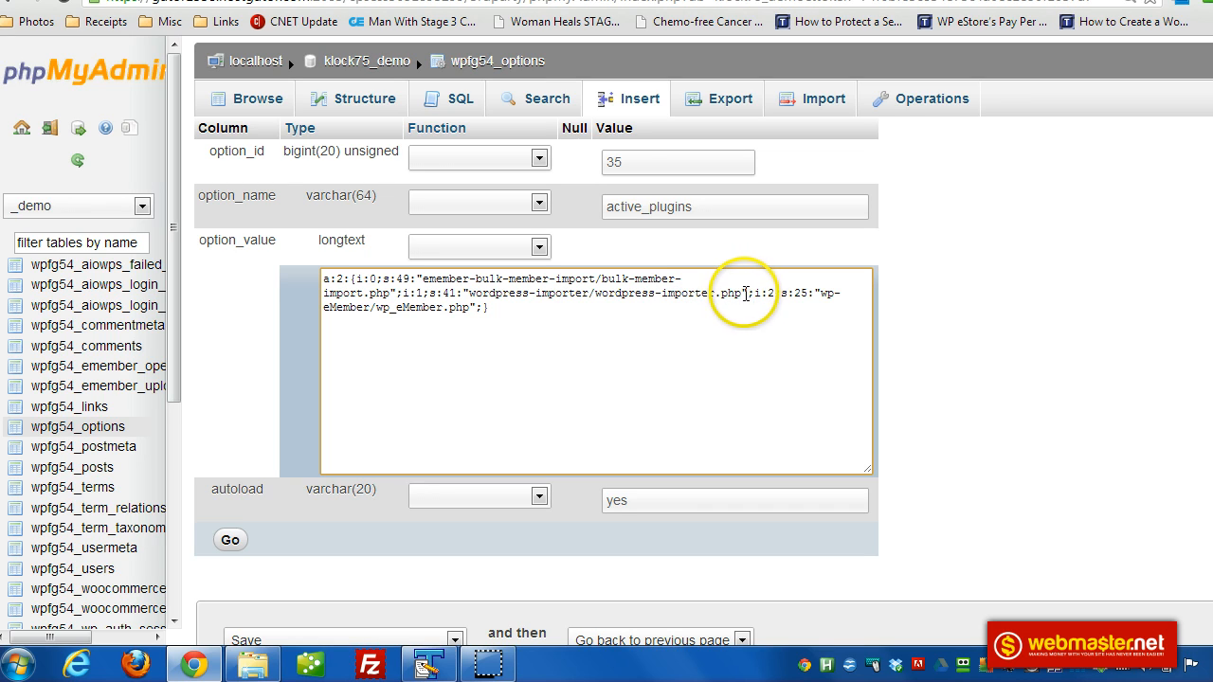
# Delete the wordpress-importer entry from option_value, with array count 2 and the wp-eMember entry renumbered to i:1, and save the row
pyautogui.moveTo(753, 293); pyautogui.dragTo(544, 298)
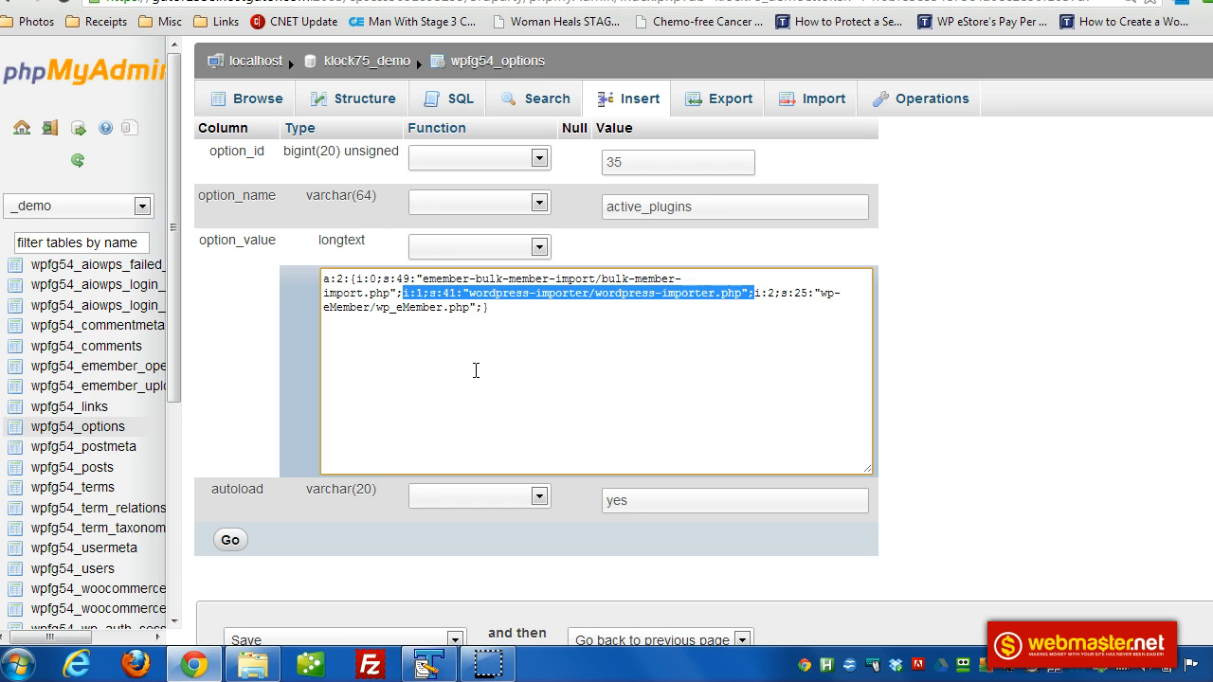
pyautogui.press('Delete')
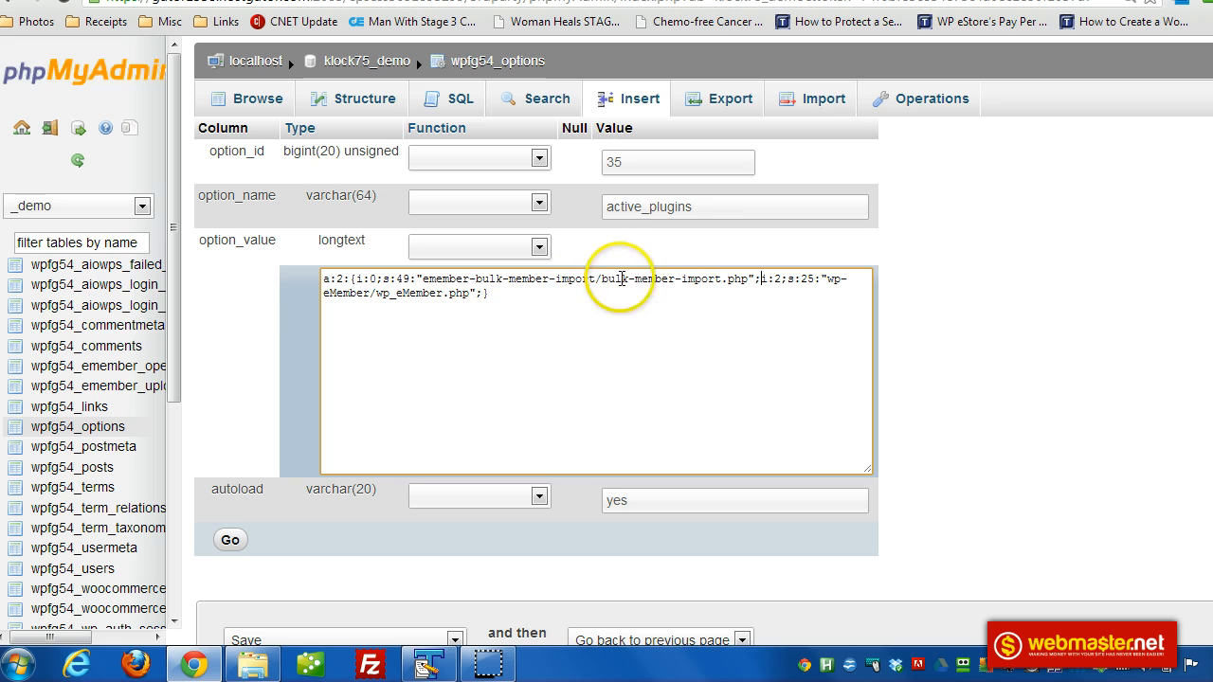
pyautogui.click(359, 279)
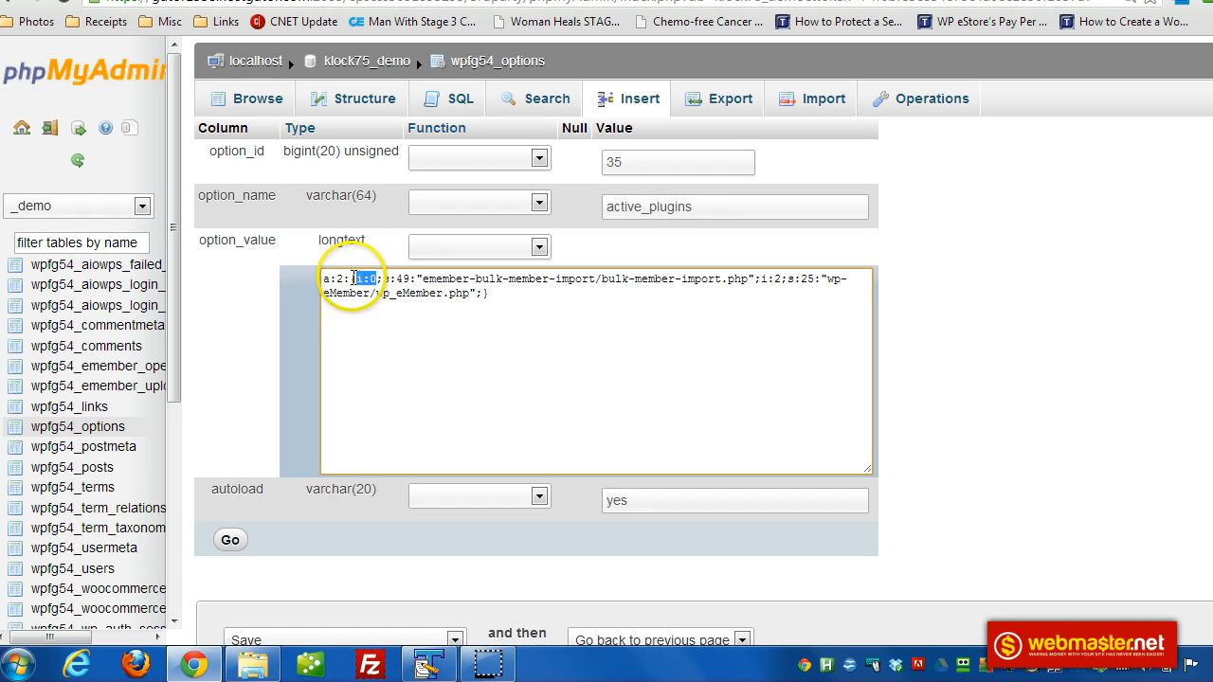
pyautogui.doubleClick(339, 278)
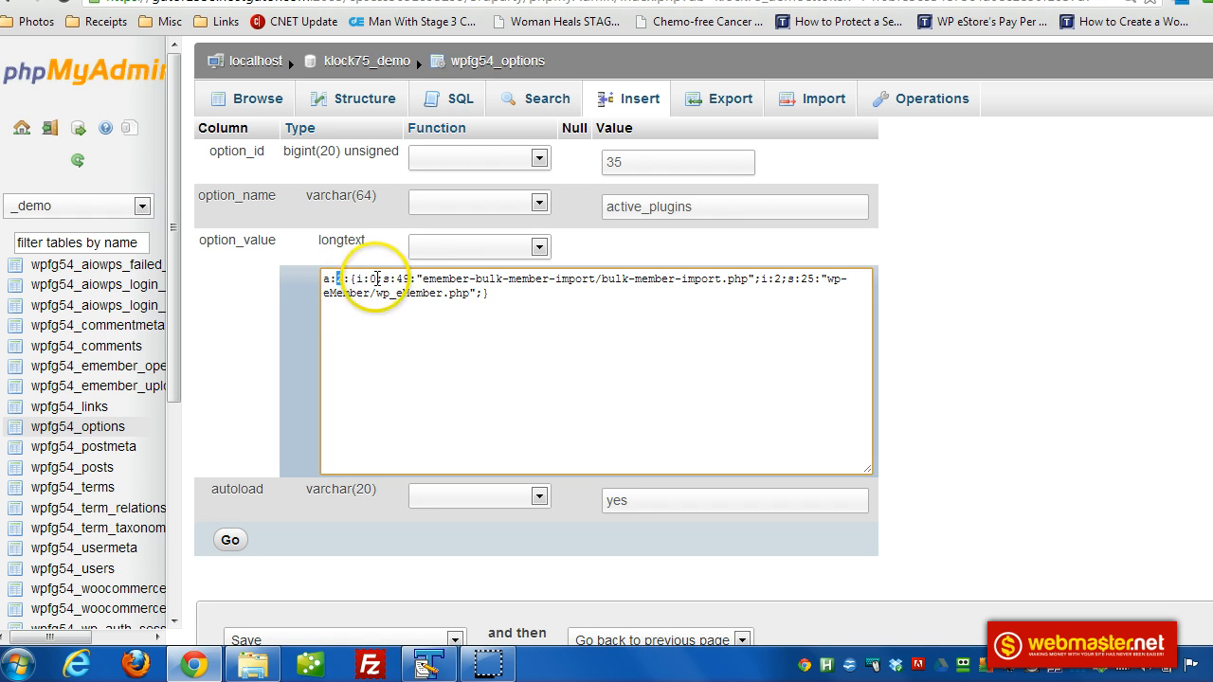
pyautogui.doubleClick(775, 278)
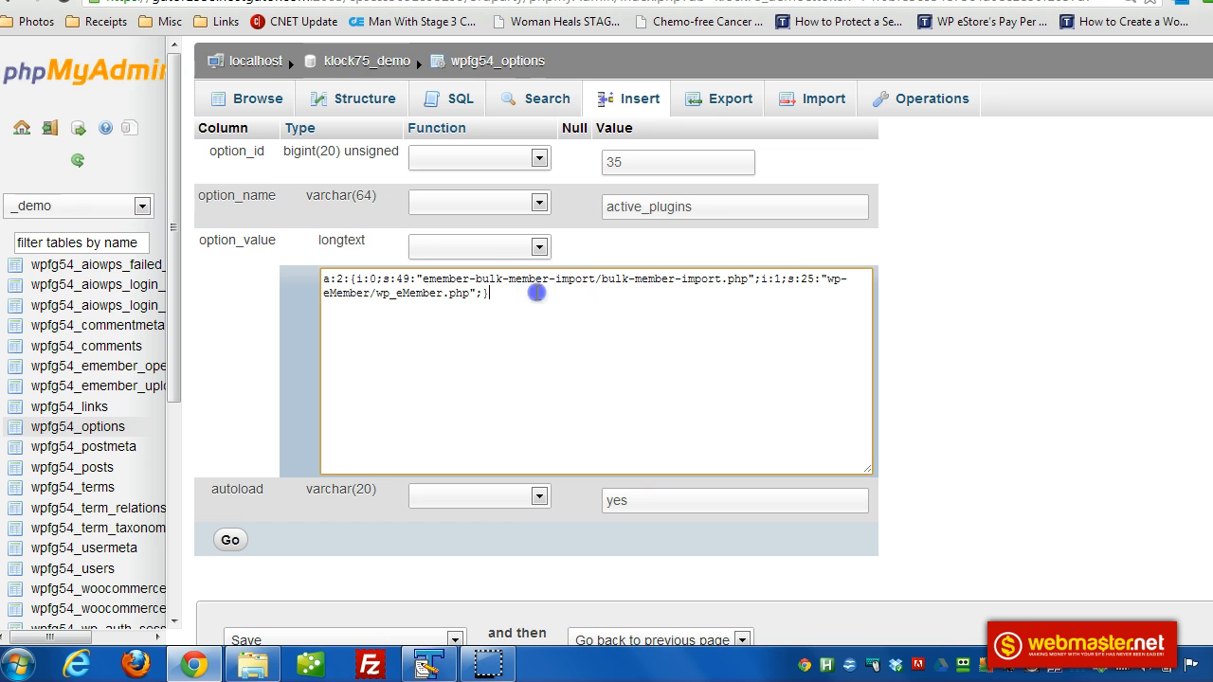
pyautogui.click(233, 540)
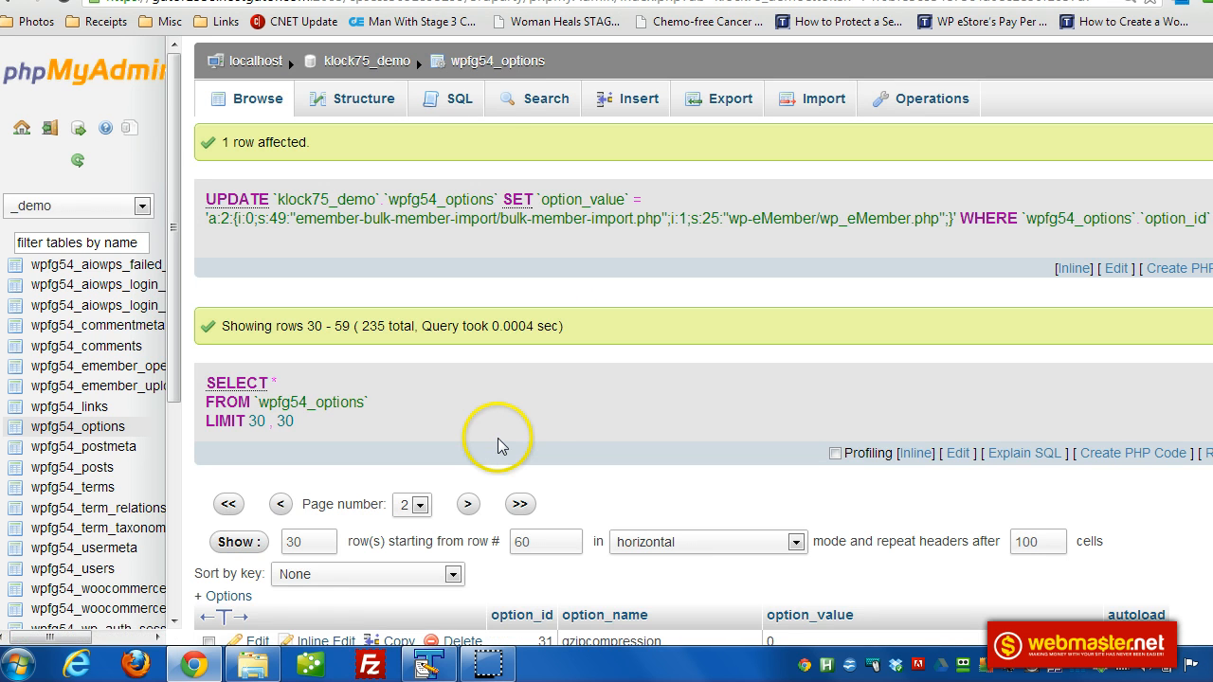
# Switch back to the WordPress admin and reload the installed plugins list to check the WordPress Importer's status
pyautogui.click(445, 0)
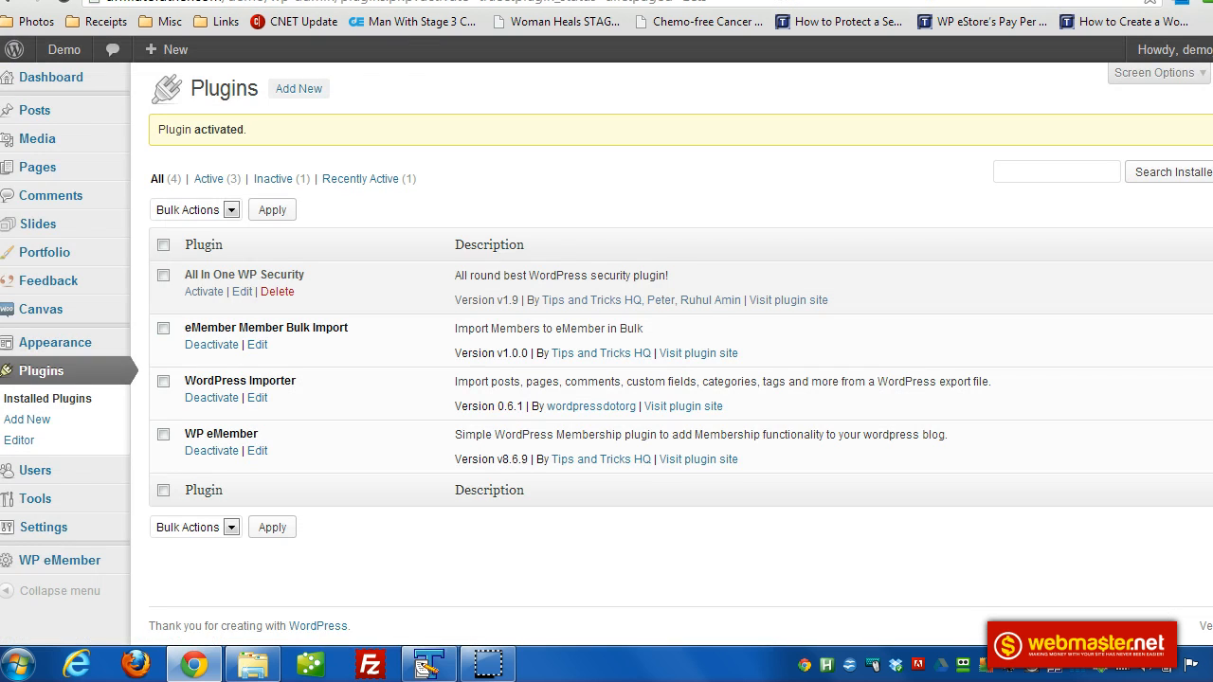
pyautogui.click(52, 399)
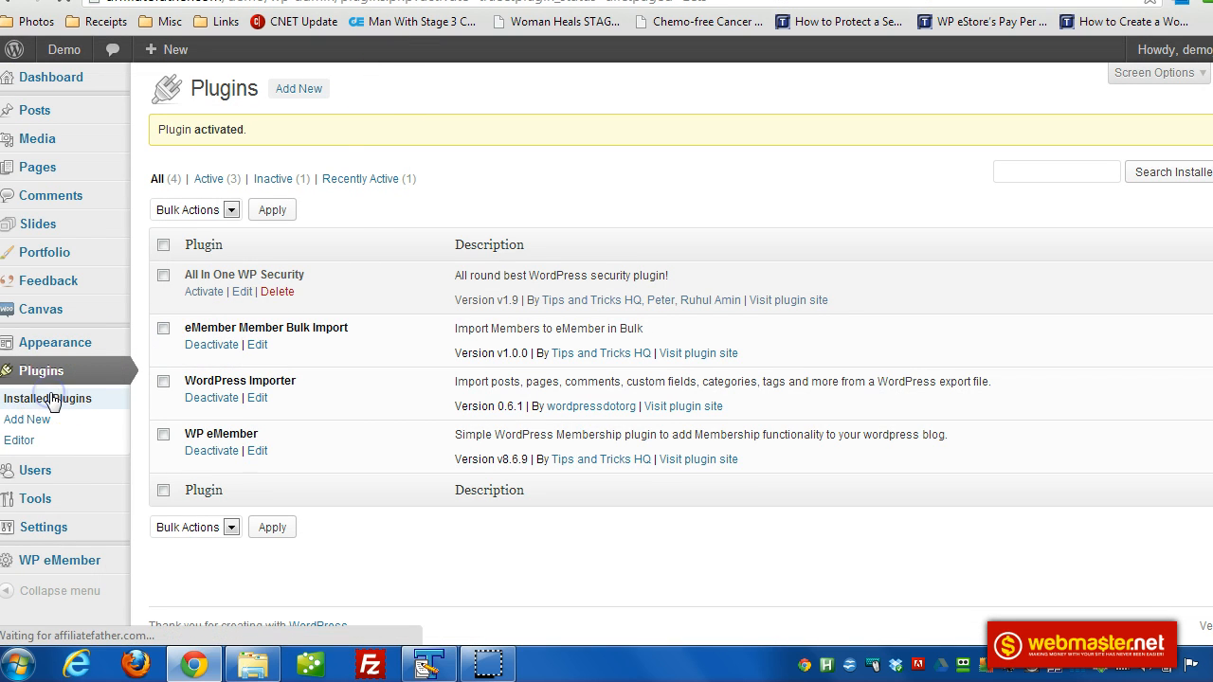